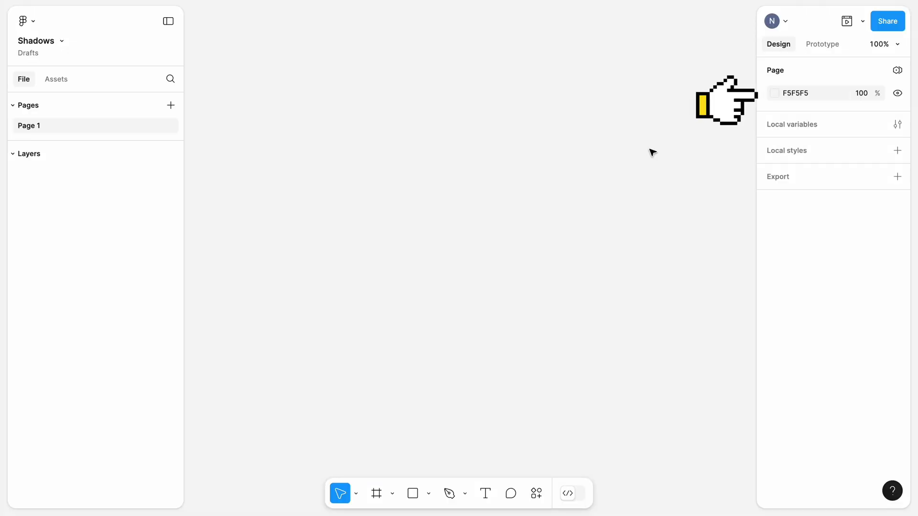
Change the page background colour from grey F5F5F5 to pure white FFFFFF
{"action": "left_click", "coordinate": [775, 93]}
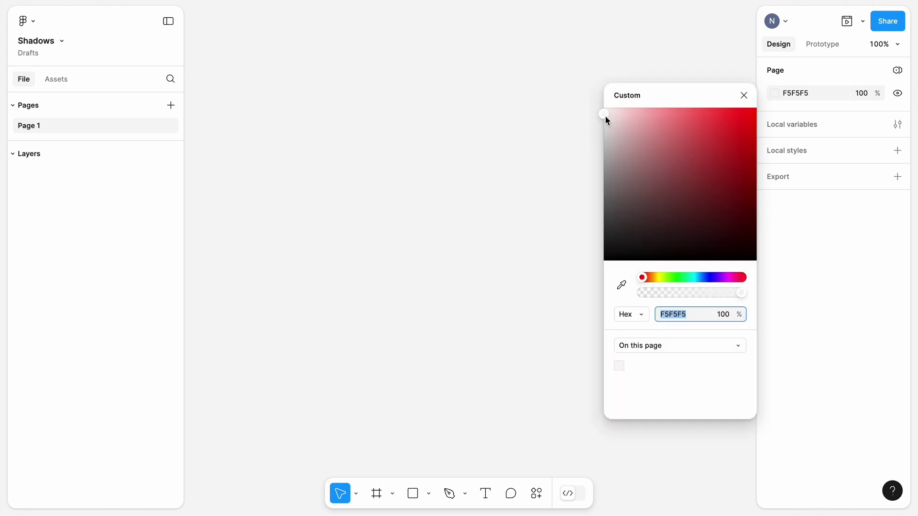
{"action": "left_click_drag", "start_coordinate": [605, 115], "coordinate": [585, 94]}
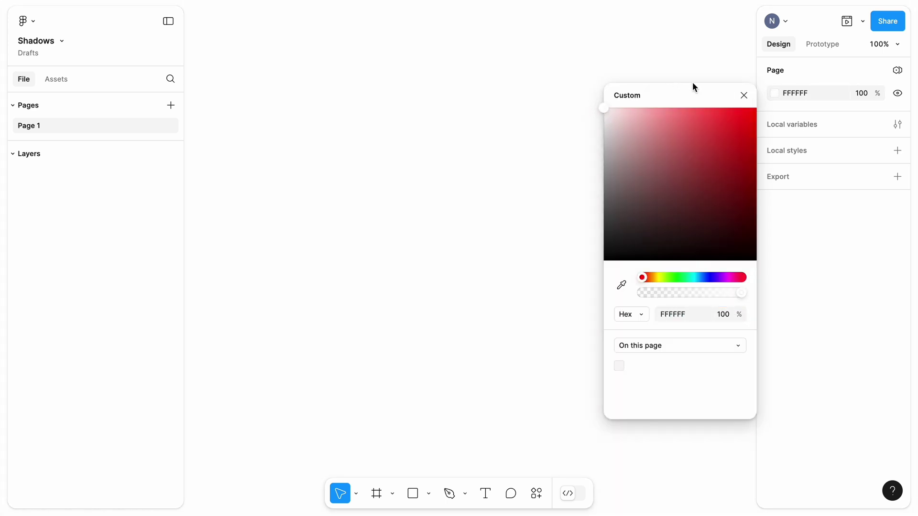
{"action": "left_click", "coordinate": [744, 96]}
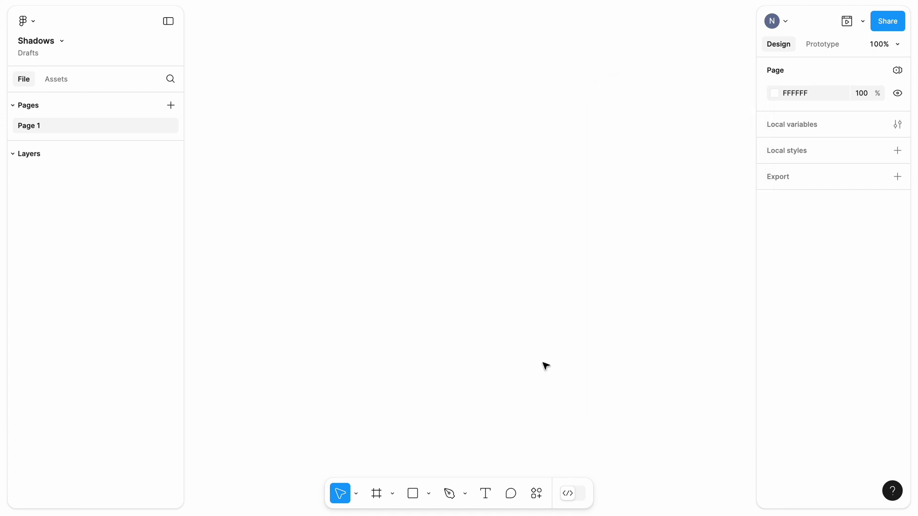
Place a 'Submit' text layer on the canvas
{"action": "left_click", "coordinate": [485, 496]}
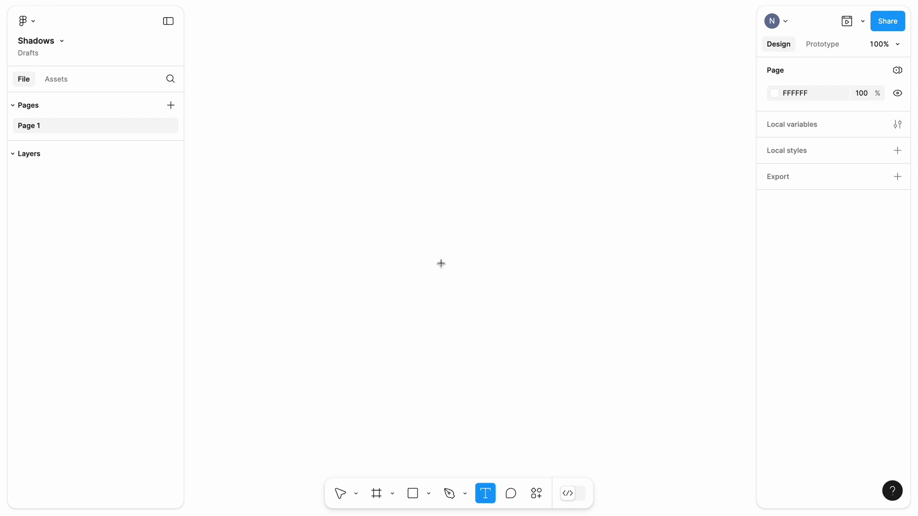
{"action": "left_click", "coordinate": [428, 178]}
{"action": "type", "text": "Submit"}
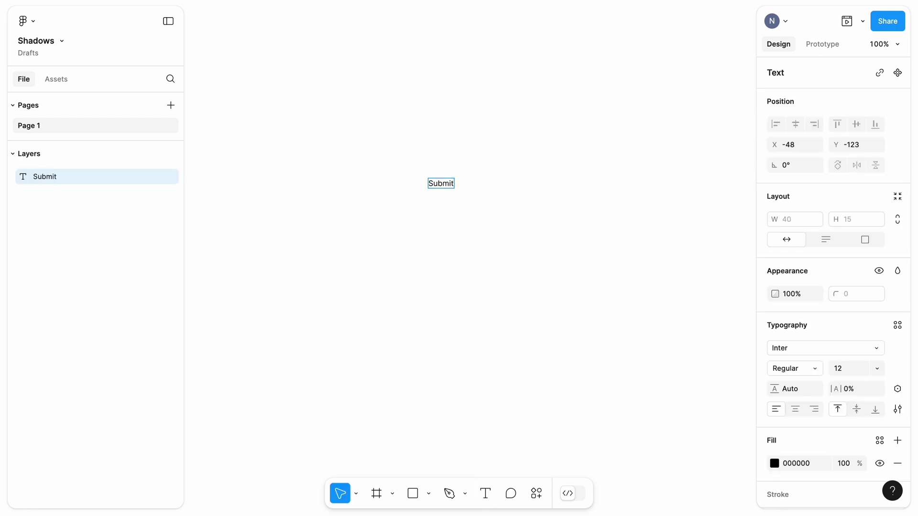
{"action": "key", "text": "Escape"}
Set the Submit label to Medium weight and wrap it in an auto-layout frame
{"action": "scroll", "coordinate": [439, 169], "scroll_direction": "up", "scroll_amount": 5}
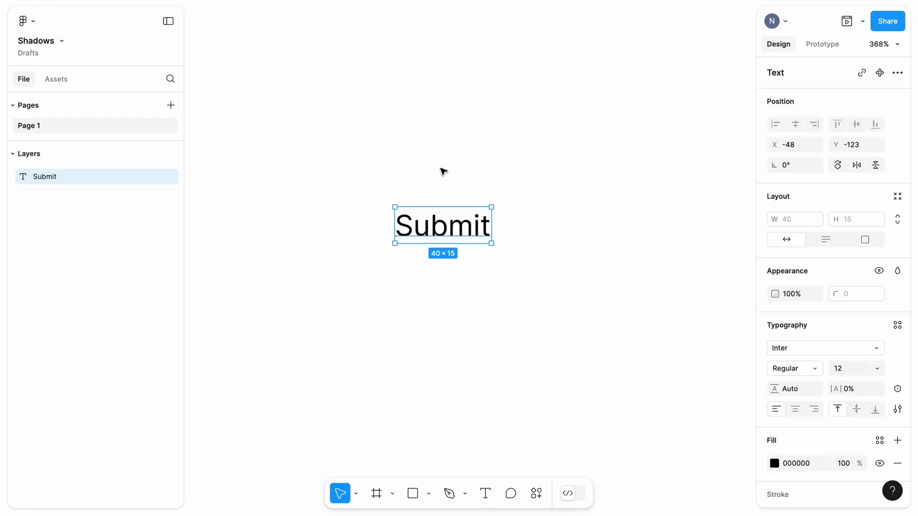
{"action": "left_click", "coordinate": [796, 368]}
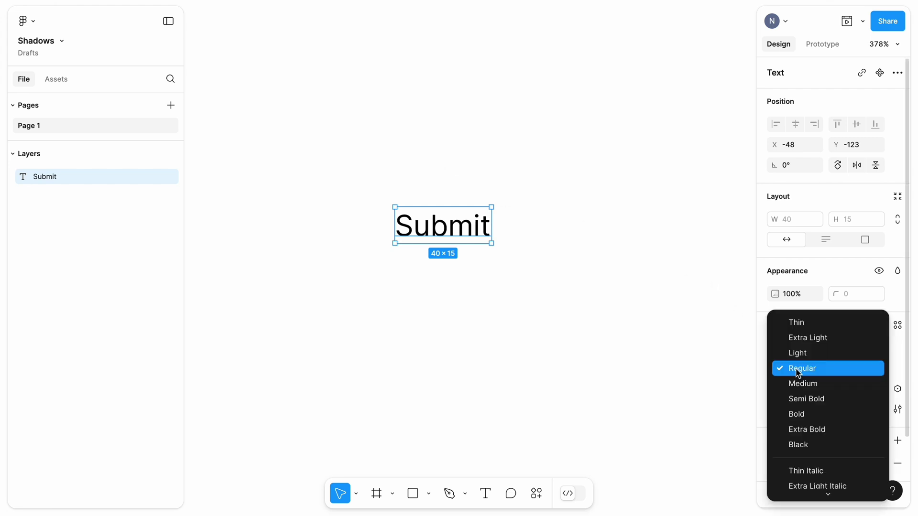
{"action": "left_click", "coordinate": [799, 383]}
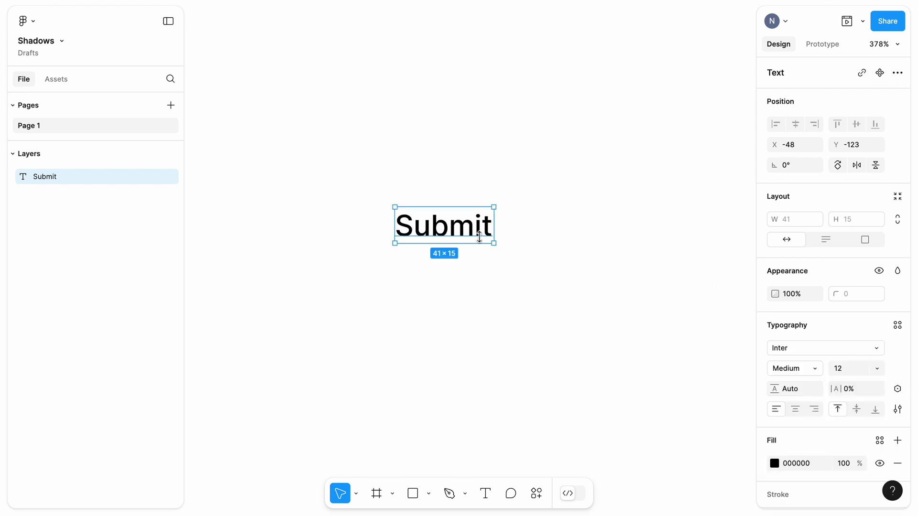
{"action": "right_click", "coordinate": [473, 233]}
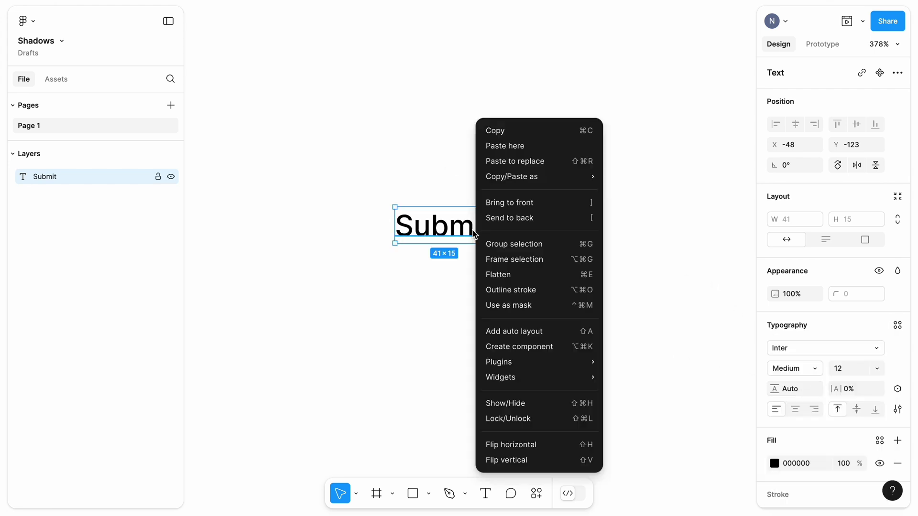
{"action": "left_click", "coordinate": [526, 332]}
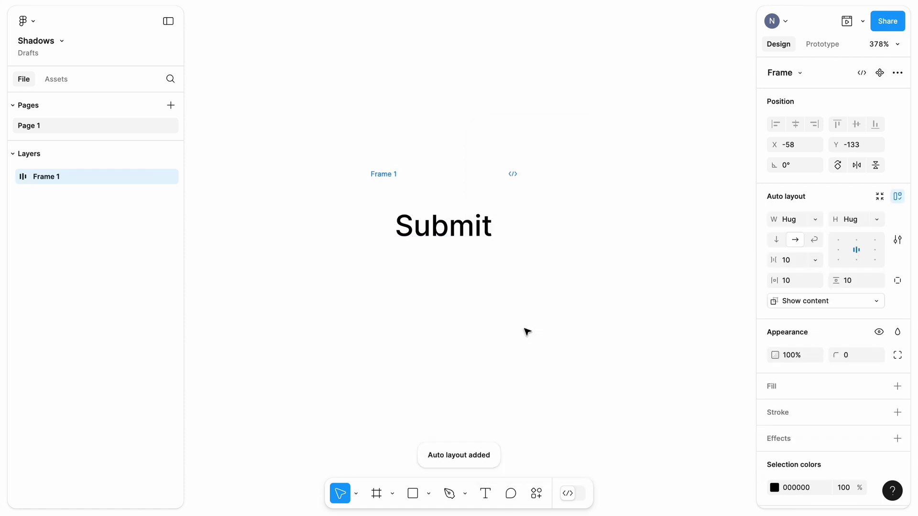
Give Frame 1 a blue fill with hex 448AFF
{"action": "left_click", "coordinate": [902, 389]}
{"action": "left_click", "coordinate": [769, 407]}
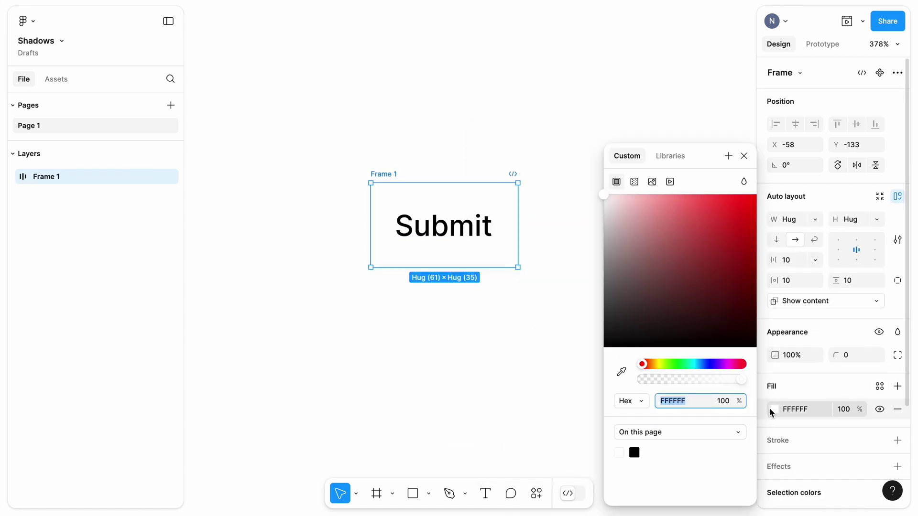
{"action": "left_click", "coordinate": [704, 364]}
{"action": "left_click_drag", "start_coordinate": [707, 266], "coordinate": [715, 198]}
{"action": "left_click", "coordinate": [676, 400]}
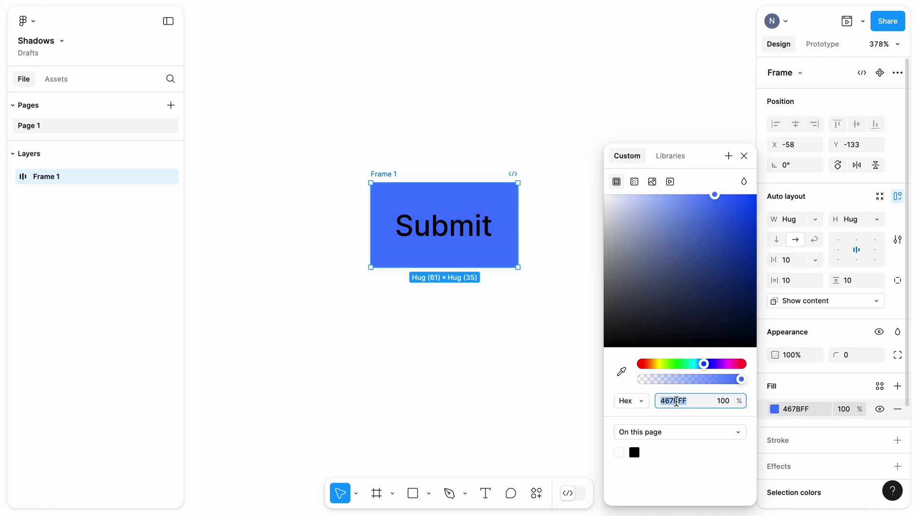
{"action": "type", "text": "448AFF"}
{"action": "key", "text": "Return"}
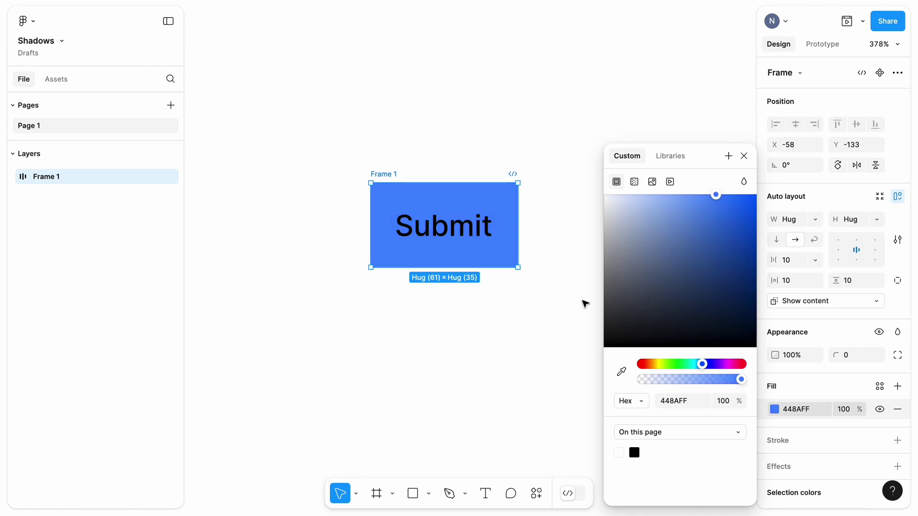
Widen Frame 1 to 120 and set its corner radius to 8
{"action": "left_click_drag", "start_coordinate": [518, 242], "coordinate": [593, 245]}
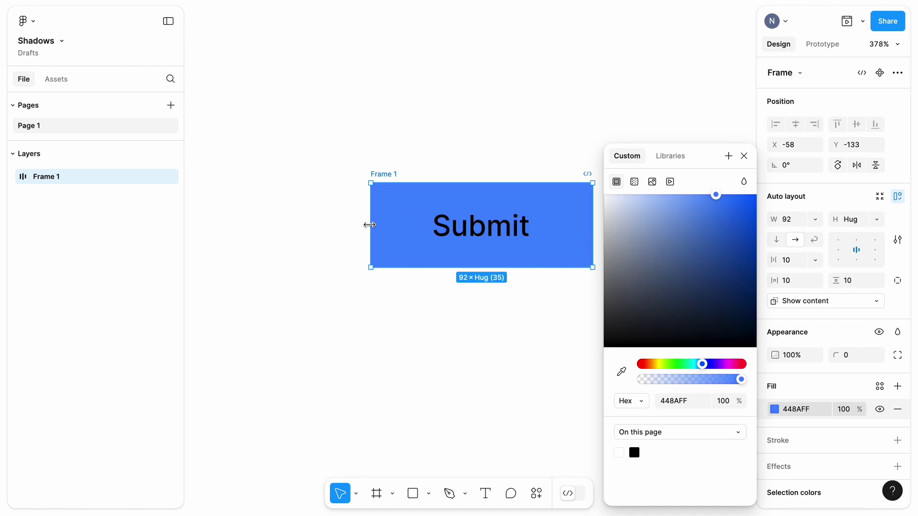
{"action": "left_click_drag", "start_coordinate": [371, 225], "coordinate": [303, 225]}
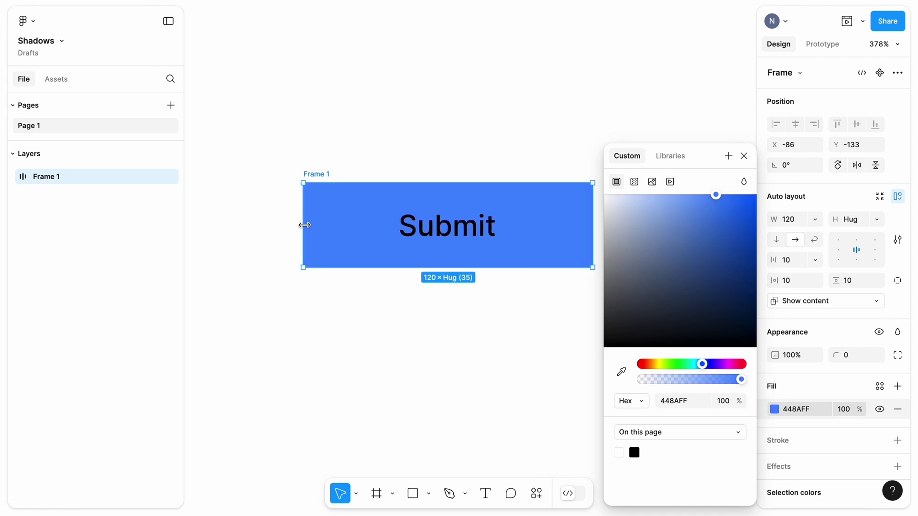
{"action": "left_click", "coordinate": [744, 156]}
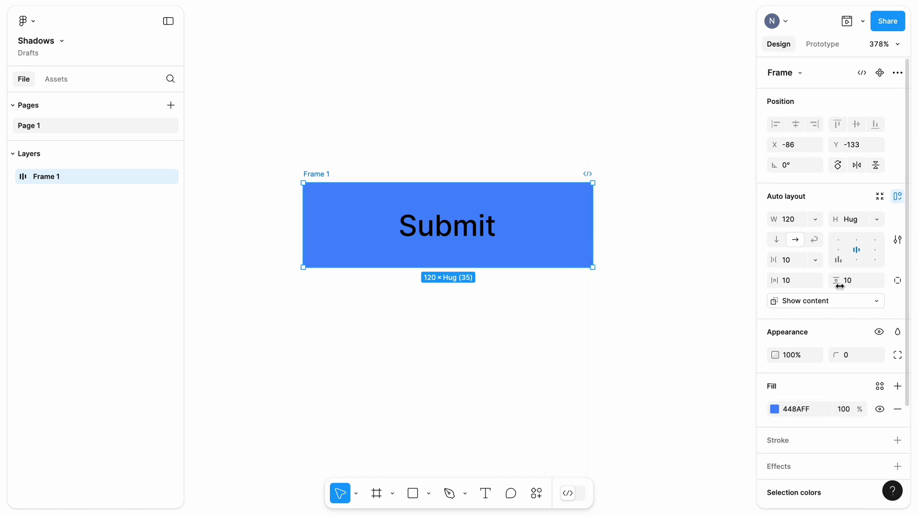
{"action": "left_click", "coordinate": [850, 356]}
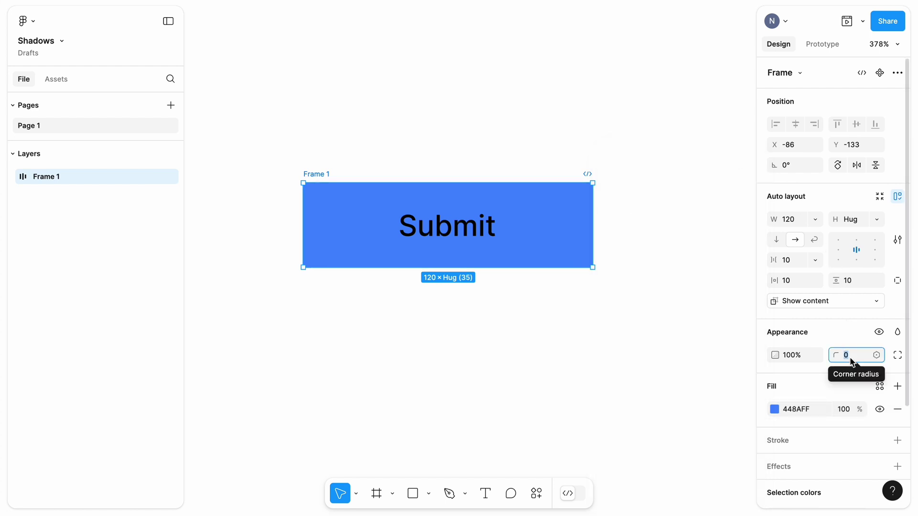
{"action": "type", "text": "8"}
{"action": "key", "text": "Return"}
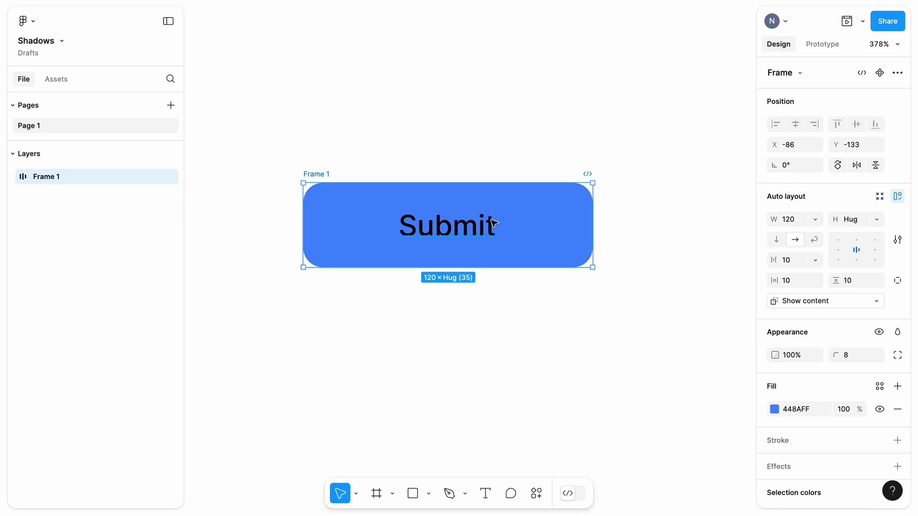
Make the Submit text white
{"action": "left_click", "coordinate": [476, 230]}
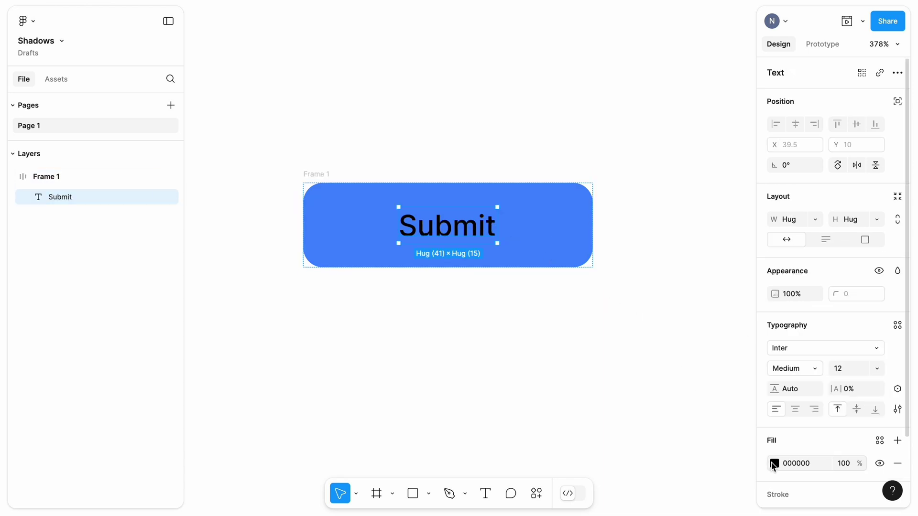
{"action": "left_click", "coordinate": [765, 465]}
{"action": "left_click_drag", "start_coordinate": [622, 211], "coordinate": [559, 148]}
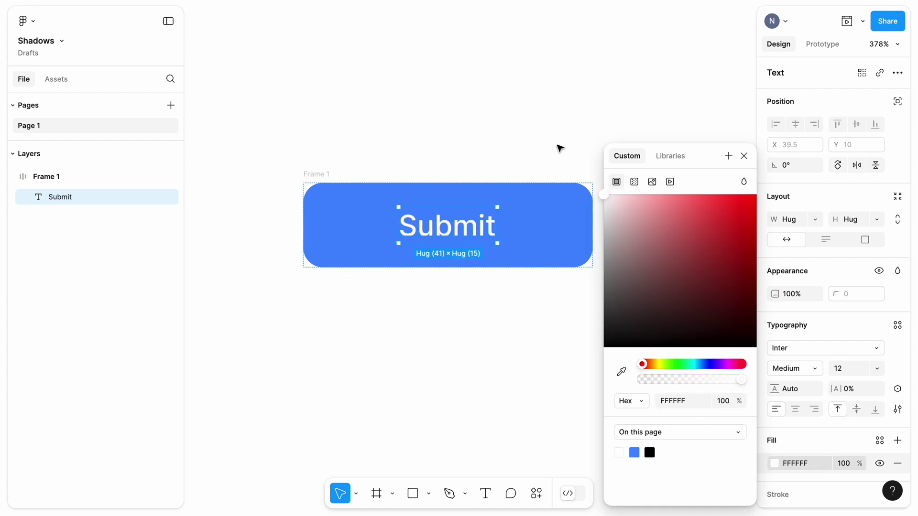
{"action": "left_click", "coordinate": [744, 155]}
Rename Frame 1 to 'Button' and move it higher on the page
{"action": "left_click", "coordinate": [319, 174]}
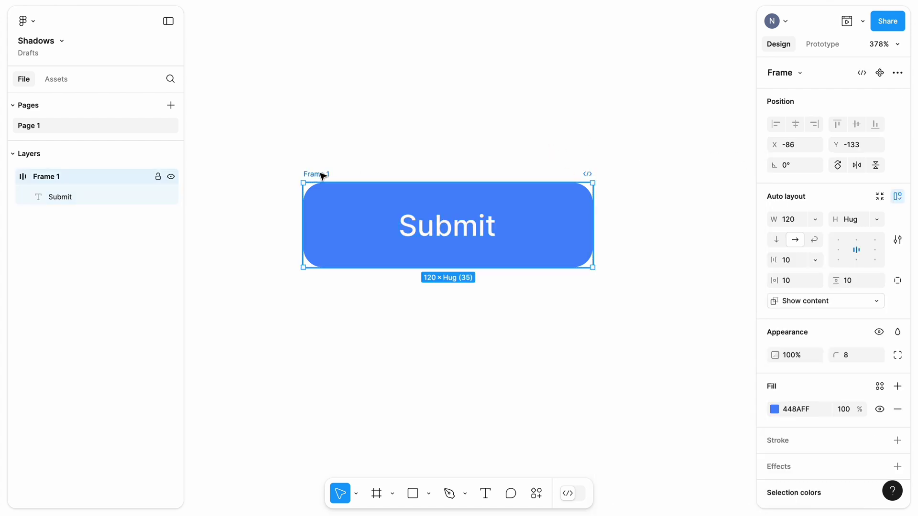
{"action": "double_click", "coordinate": [320, 174]}
{"action": "type", "text": "Button"}
{"action": "key", "text": "Return"}
{"action": "left_click", "coordinate": [327, 159]}
{"action": "left_click_drag", "start_coordinate": [324, 174], "coordinate": [319, 114]}
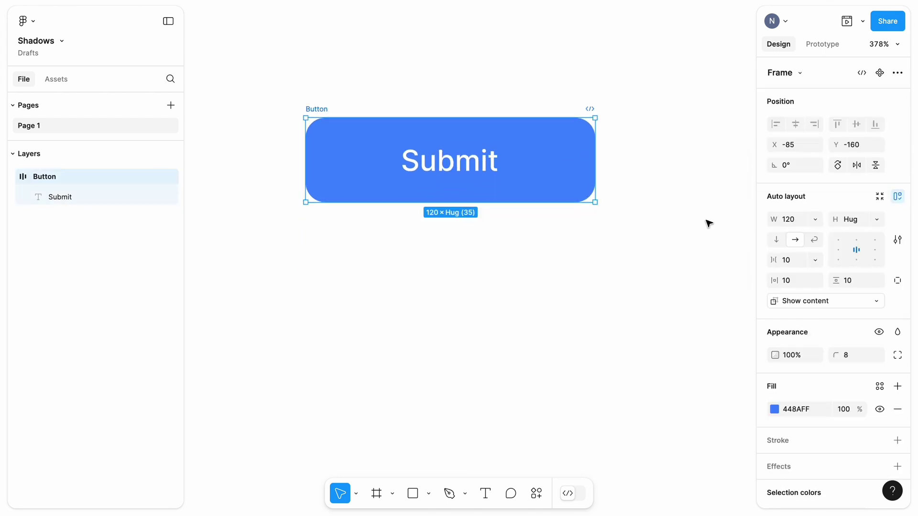
Set the Button frame to clip its content
{"action": "left_click", "coordinate": [815, 305]}
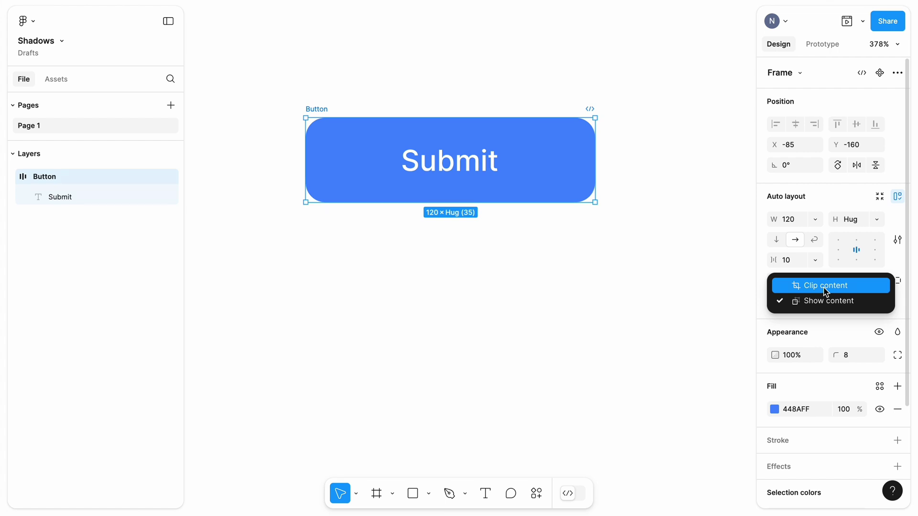
{"action": "left_click", "coordinate": [826, 287]}
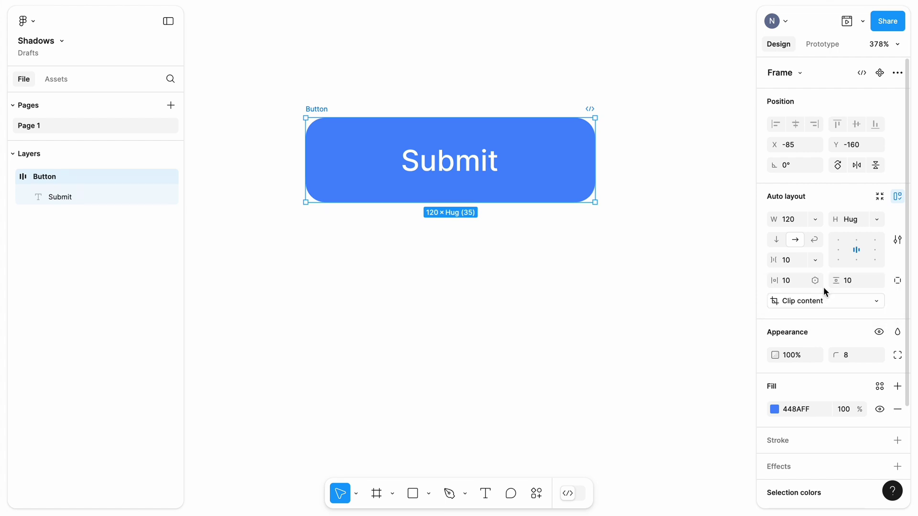
{"action": "scroll", "coordinate": [777, 324], "scroll_direction": "down", "scroll_amount": 3}
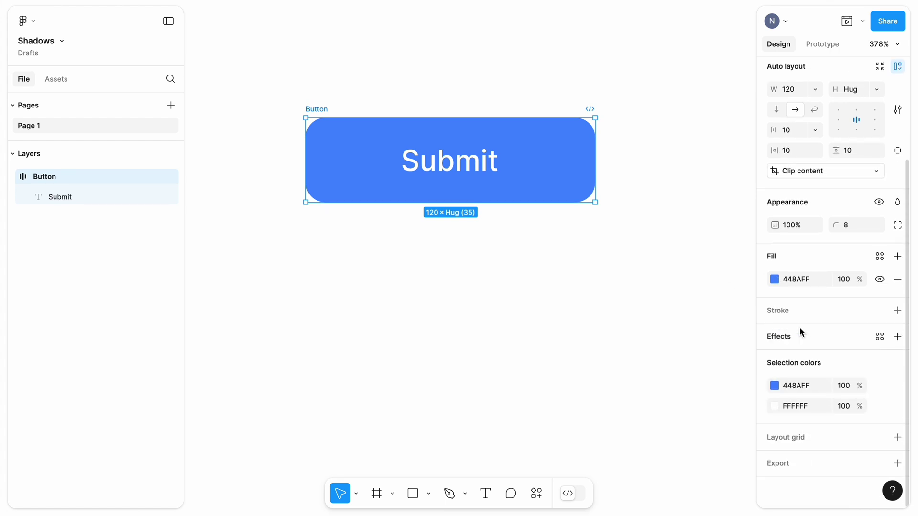
Add a drop shadow to the Button: X 0, Y 4, blur 4, spread 0, black at 25%
{"action": "left_click", "coordinate": [897, 337]}
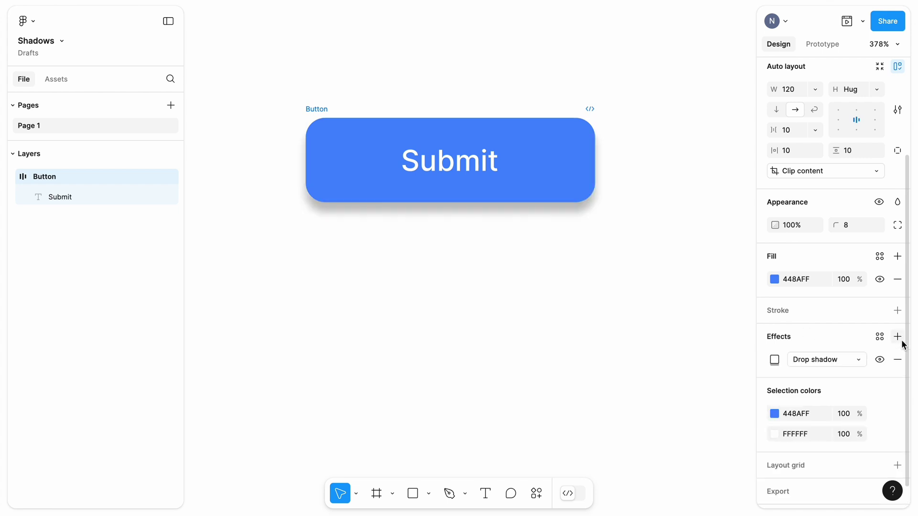
{"action": "left_click", "coordinate": [774, 360]}
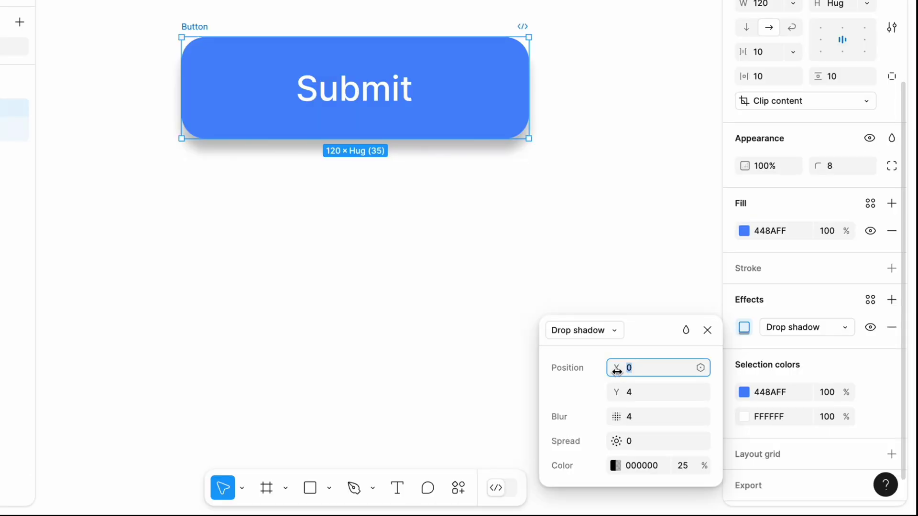
{"action": "left_click_drag", "start_coordinate": [617, 371], "coordinate": [619, 446]}
Change the shadow colour from black to saturated blue 5861FF
{"action": "left_click", "coordinate": [616, 466]}
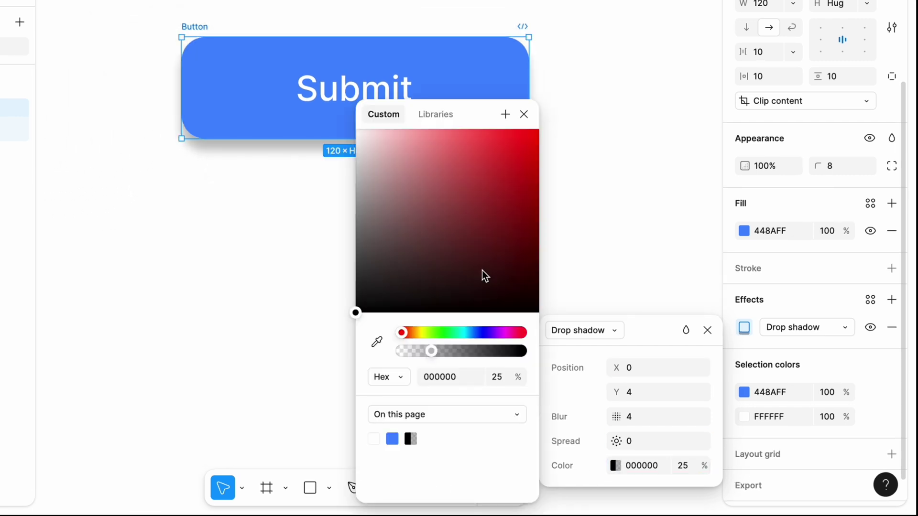
{"action": "left_click_drag", "start_coordinate": [459, 334], "coordinate": [480, 332]}
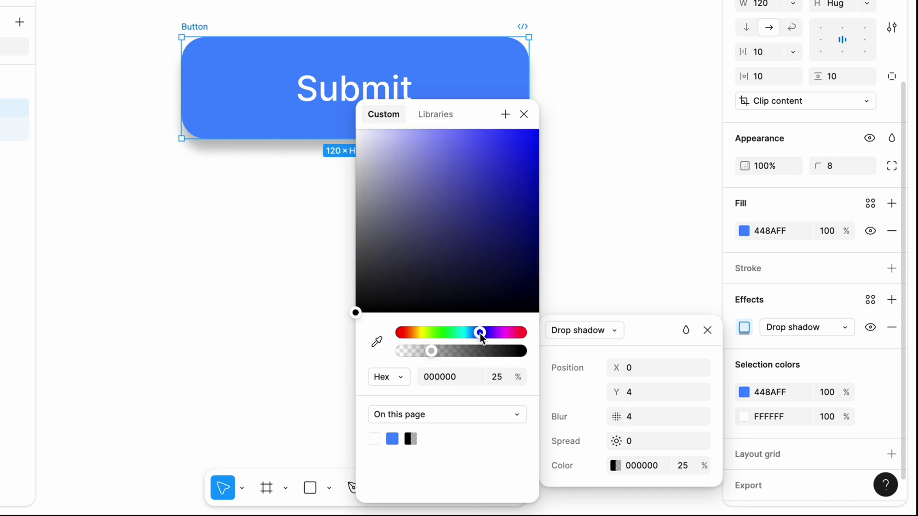
{"action": "left_click_drag", "start_coordinate": [497, 265], "coordinate": [476, 109]}
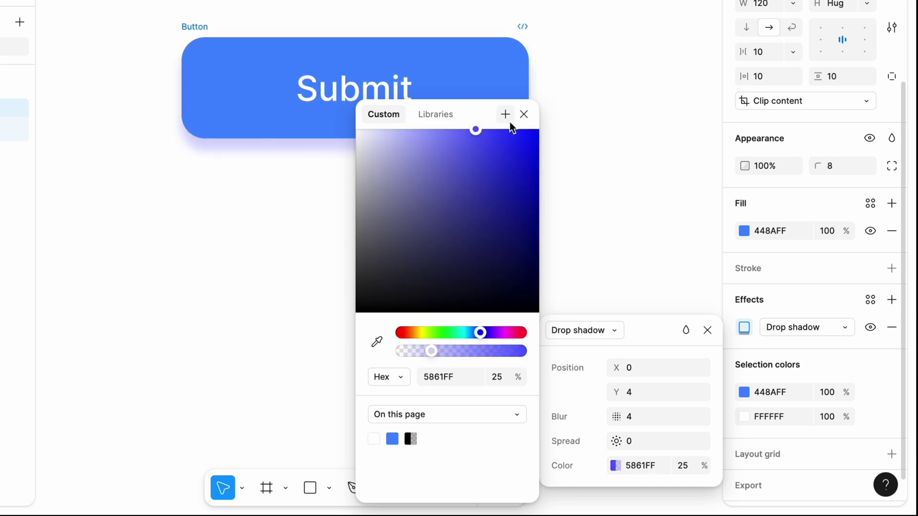
{"action": "left_click", "coordinate": [524, 114]}
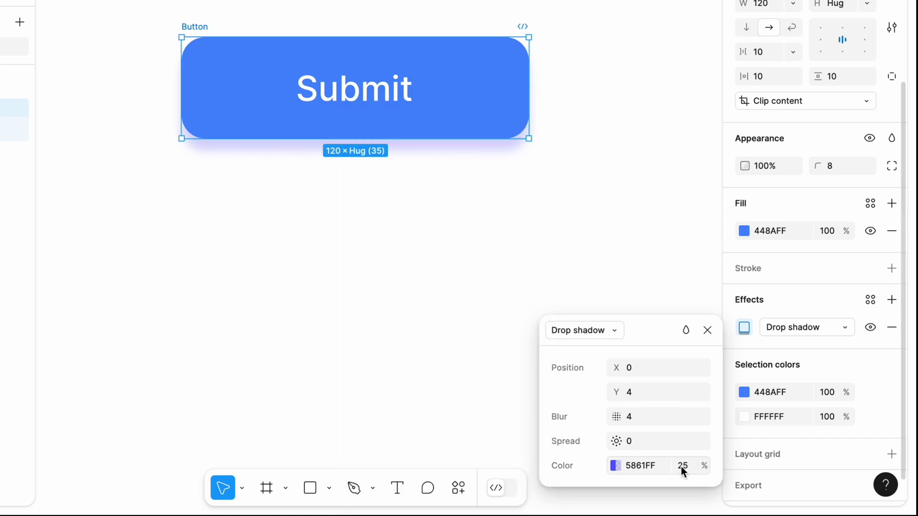
Set the blue shadow's opacity to 21%
{"action": "left_click", "coordinate": [682, 466]}
{"action": "type", "text": "33"}
{"action": "key", "text": "Return"}
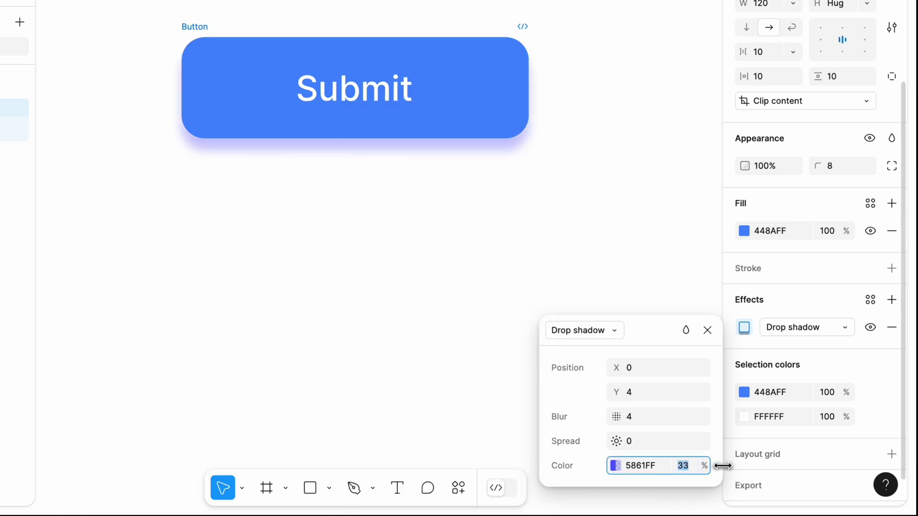
{"action": "left_click_drag", "start_coordinate": [723, 467], "coordinate": [698, 473]}
Set the blue shadow's Y offset to 2 and its opacity to 10%
{"action": "left_click", "coordinate": [636, 392]}
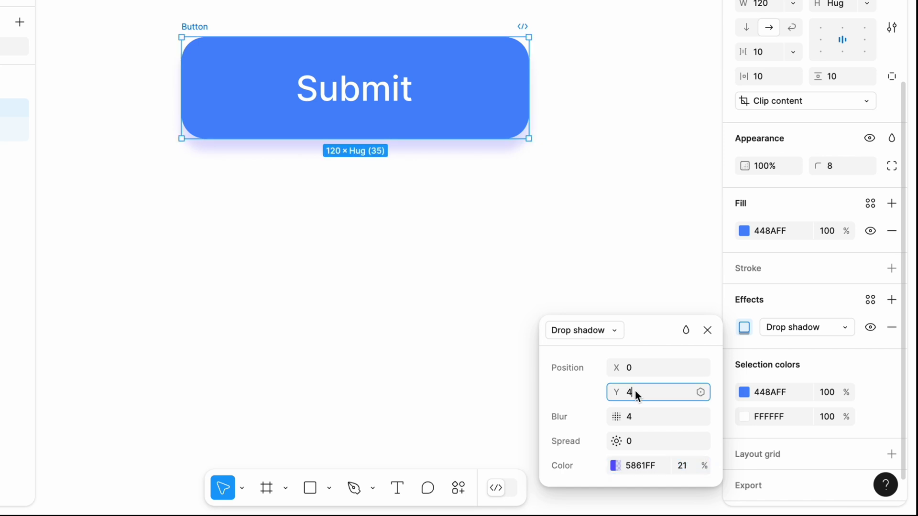
{"action": "type", "text": "2"}
{"action": "left_click", "coordinate": [653, 412]}
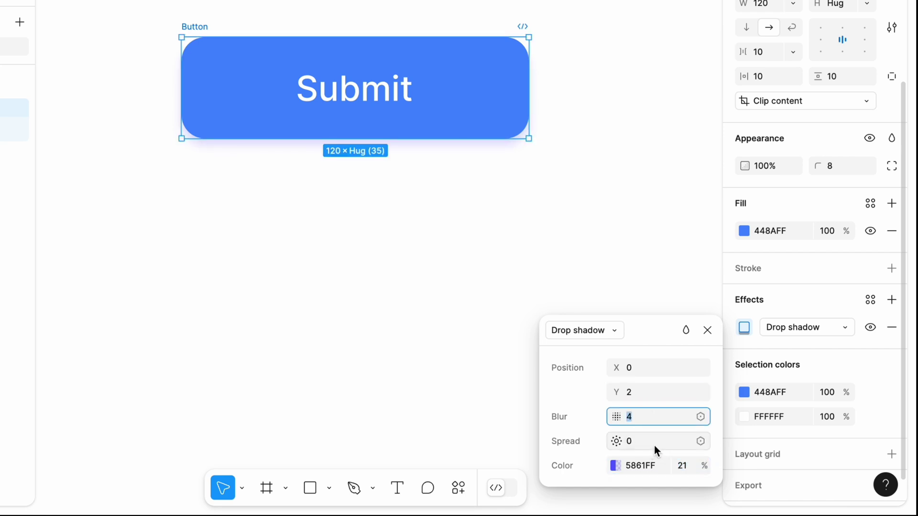
{"action": "left_click", "coordinate": [689, 466]}
{"action": "key", "text": "BackSpace"}
{"action": "key", "text": "BackSpace"}
{"action": "type", "text": "10"}
{"action": "key", "text": "Return"}
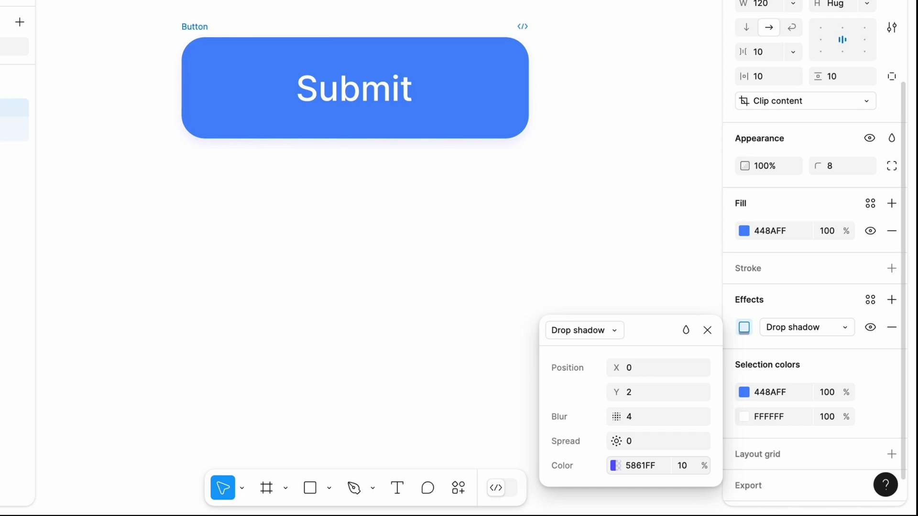
Eyedrop the button's 448AFF blue as the shadow colour at 10% opacity
{"action": "left_click", "coordinate": [613, 465]}
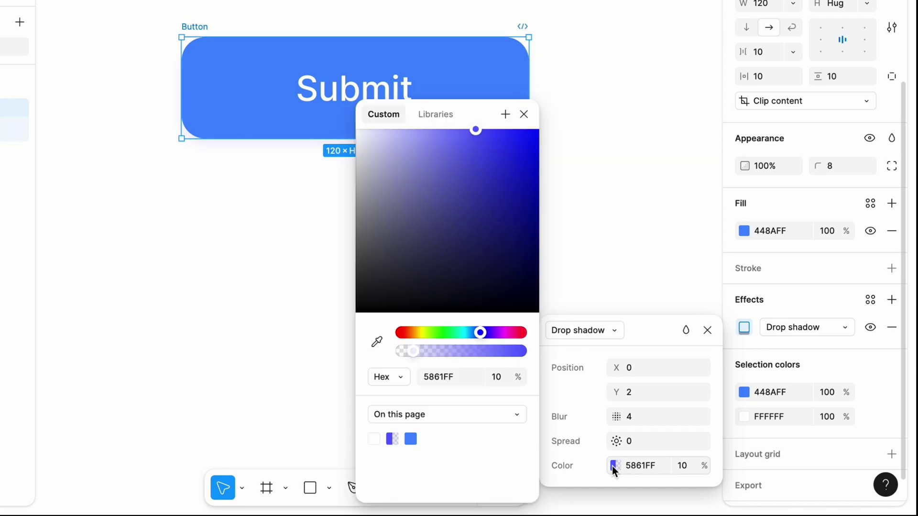
{"action": "left_click", "coordinate": [380, 346]}
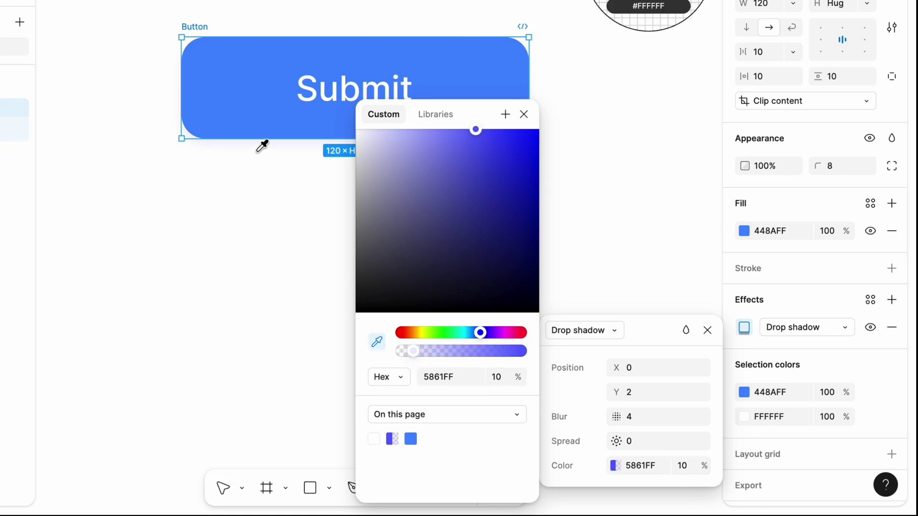
{"action": "left_click", "coordinate": [251, 103]}
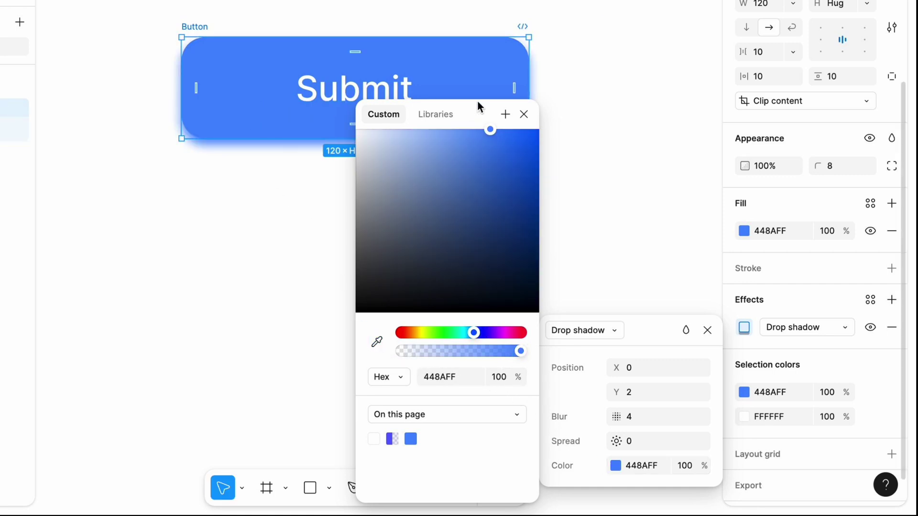
{"action": "left_click", "coordinate": [523, 114]}
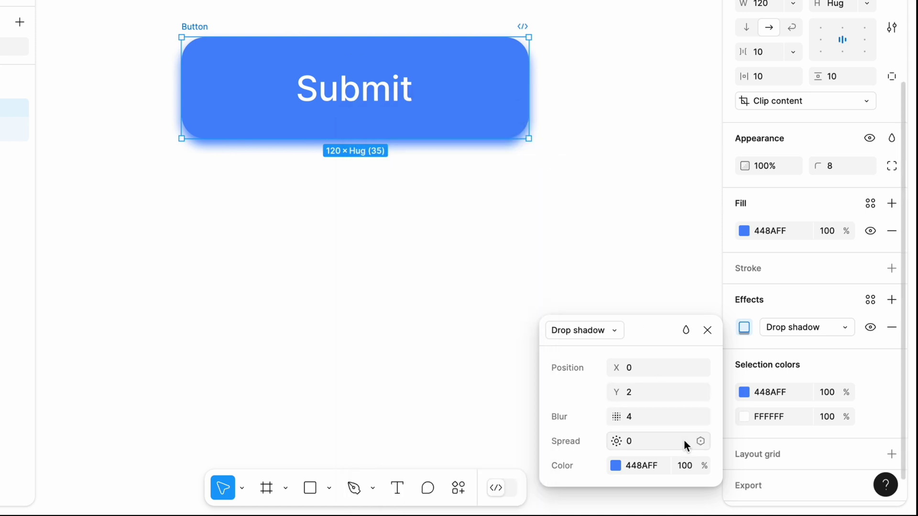
{"action": "left_click", "coordinate": [685, 467]}
{"action": "type", "text": "10"}
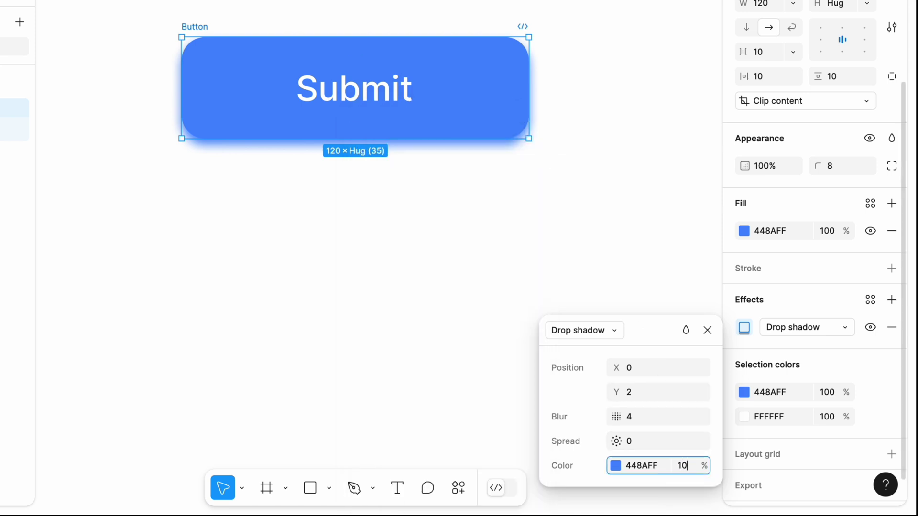
{"action": "key", "text": "Return"}
Rename the Button frame to 'Button - Minimalist'
{"action": "left_click", "coordinate": [253, 6]}
{"action": "scroll", "coordinate": [254, 7], "scroll_direction": "up", "scroll_amount": 3, "text": "ctrl"}
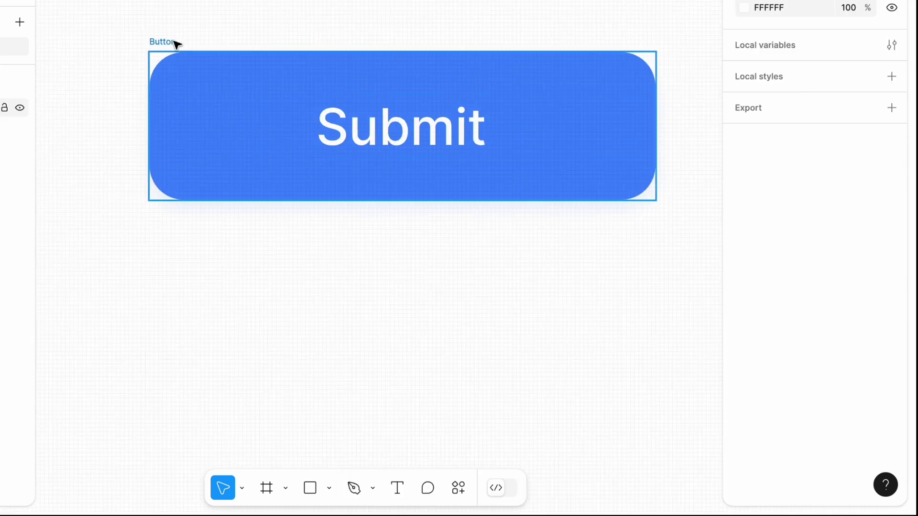
{"action": "double_click", "coordinate": [170, 41]}
{"action": "type", "text": "- Minim"}
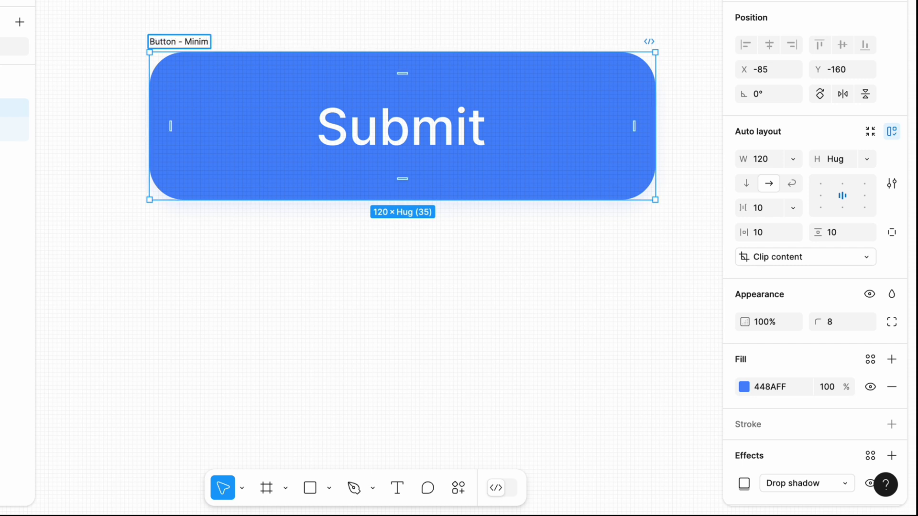
{"action": "type", "text": "alist"}
{"action": "key", "text": "Return"}
Duplicate the button below the original and name the copy 'Button - Standard'
{"action": "left_click", "coordinate": [261, 46]}
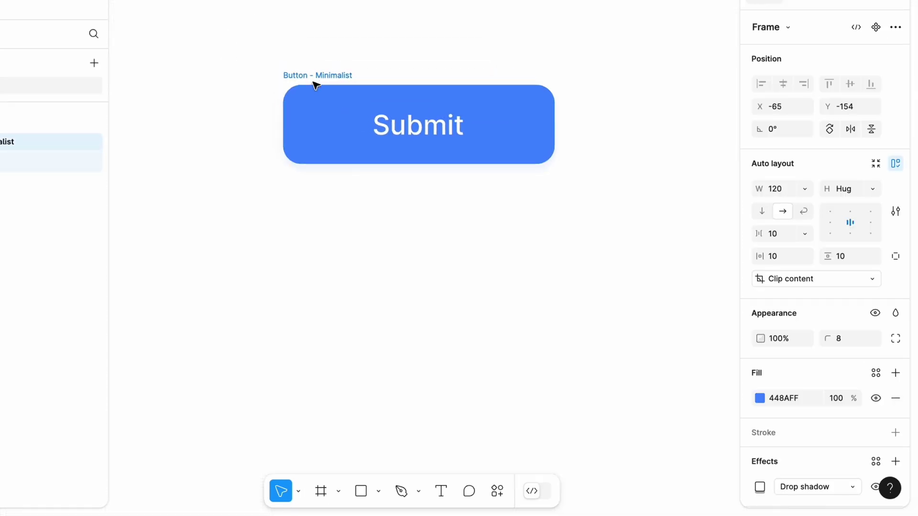
{"action": "left_click_drag", "start_coordinate": [316, 85], "coordinate": [337, 239], "text": "alt"}
{"action": "double_click", "coordinate": [338, 238]}
{"action": "double_click", "coordinate": [337, 238]}
{"action": "type", "text": "Standard"}
{"action": "key", "text": "Return"}
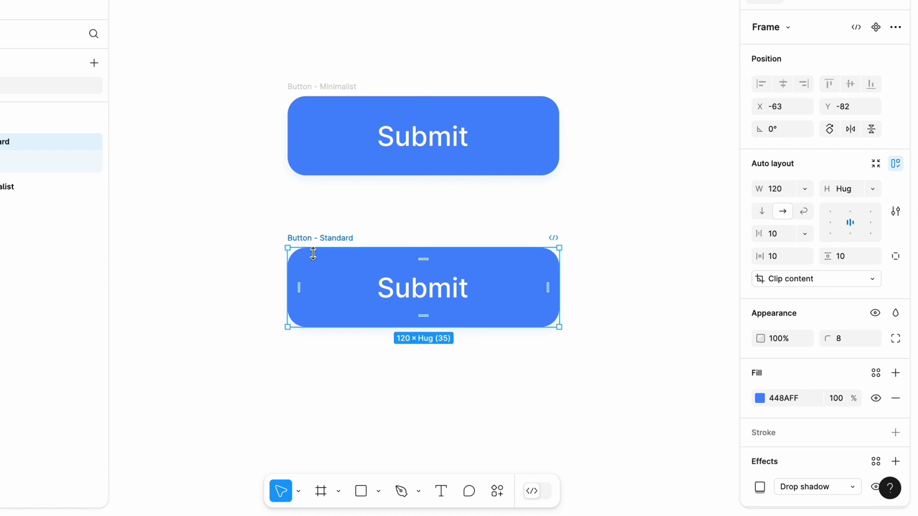
Give the Standard button's shadow Y 4, blur 8 and 15% opacity
{"action": "left_click", "coordinate": [759, 487]}
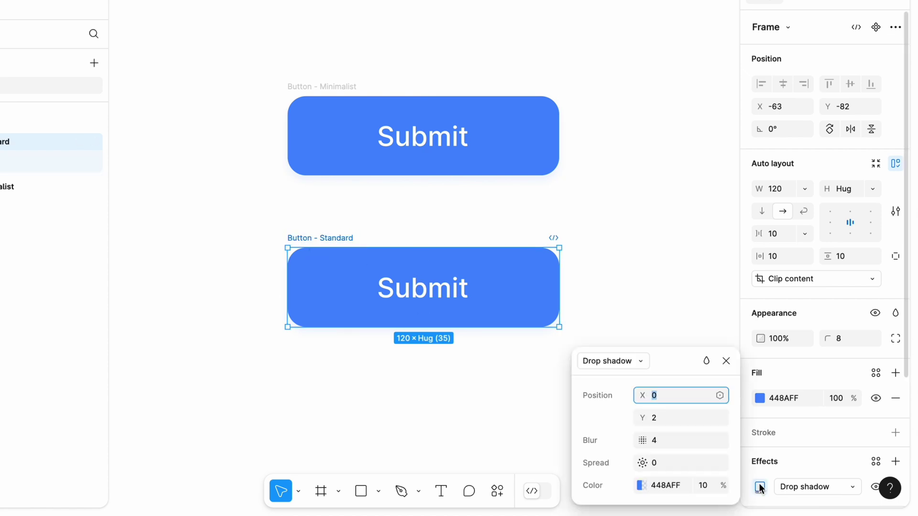
{"action": "left_click", "coordinate": [637, 414]}
{"action": "type", "text": "4"}
{"action": "left_click", "coordinate": [670, 440]}
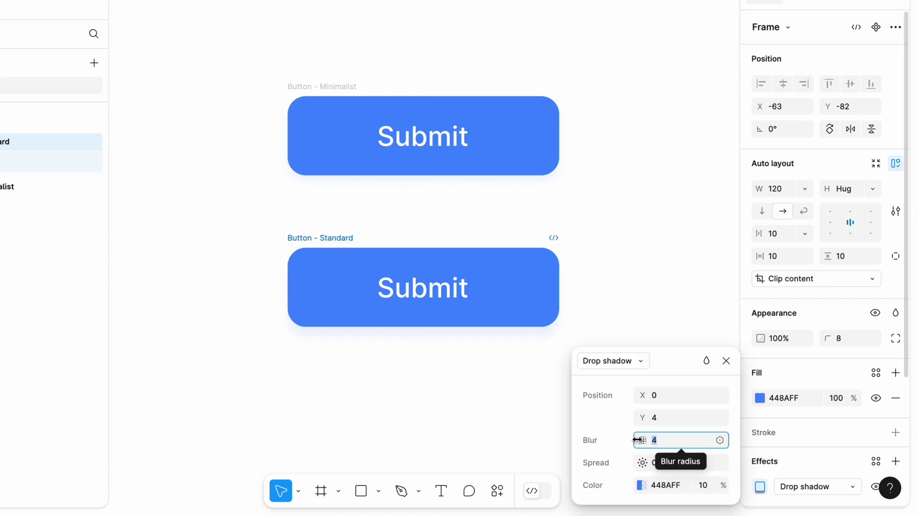
{"action": "type", "text": "8"}
{"action": "left_click", "coordinate": [702, 486]}
{"action": "type", "text": "15"}
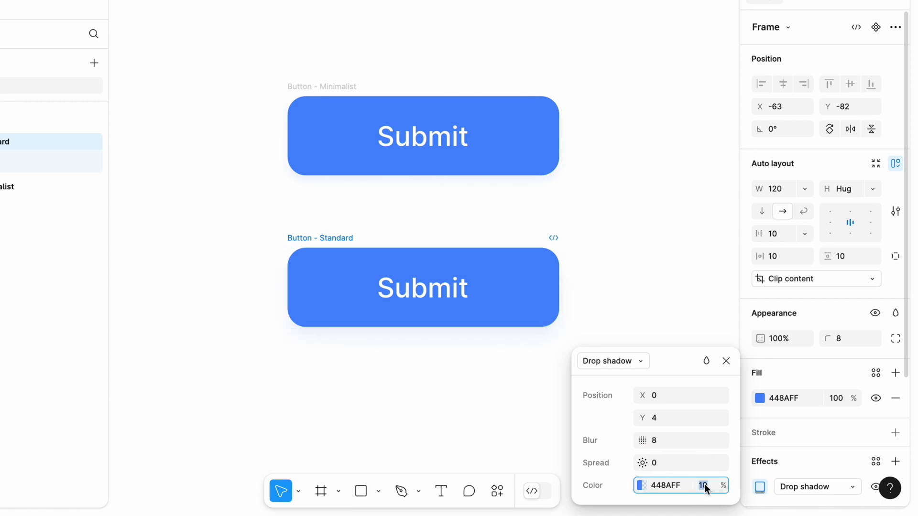
{"action": "left_click", "coordinate": [646, 242]}
Duplicate Button - Standard below it and name the copy 'Button - Deep'
{"action": "scroll", "coordinate": [646, 242], "scroll_direction": "down", "scroll_amount": 3}
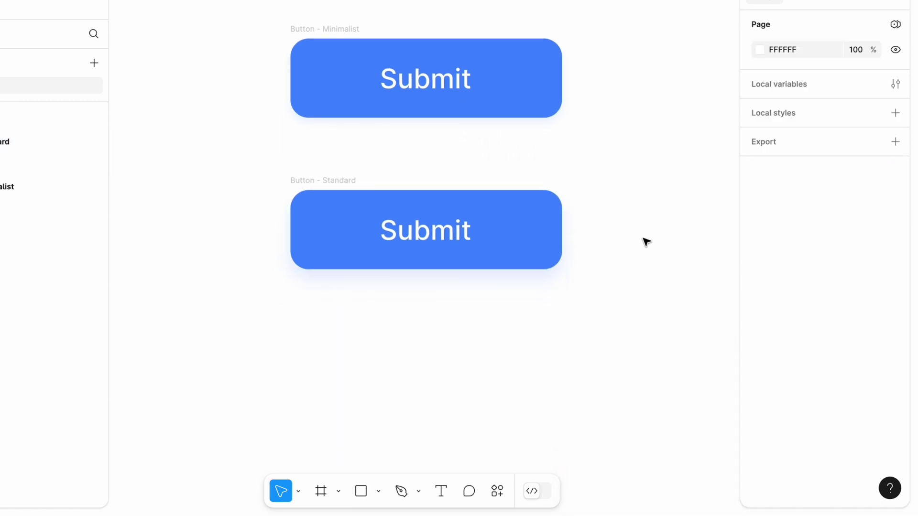
{"action": "left_click", "coordinate": [326, 184]}
{"action": "key", "text": "ctrl+d"}
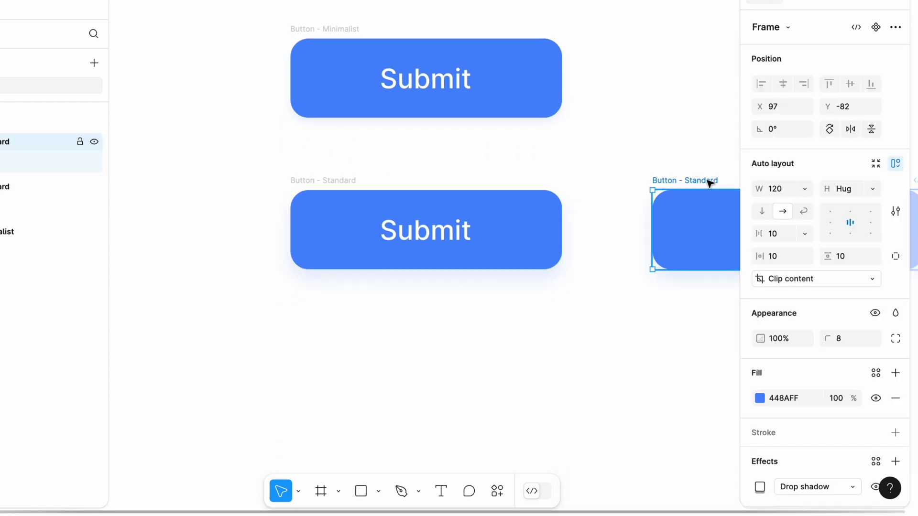
{"action": "left_click_drag", "start_coordinate": [709, 185], "coordinate": [350, 332]}
{"action": "double_click", "coordinate": [350, 332]}
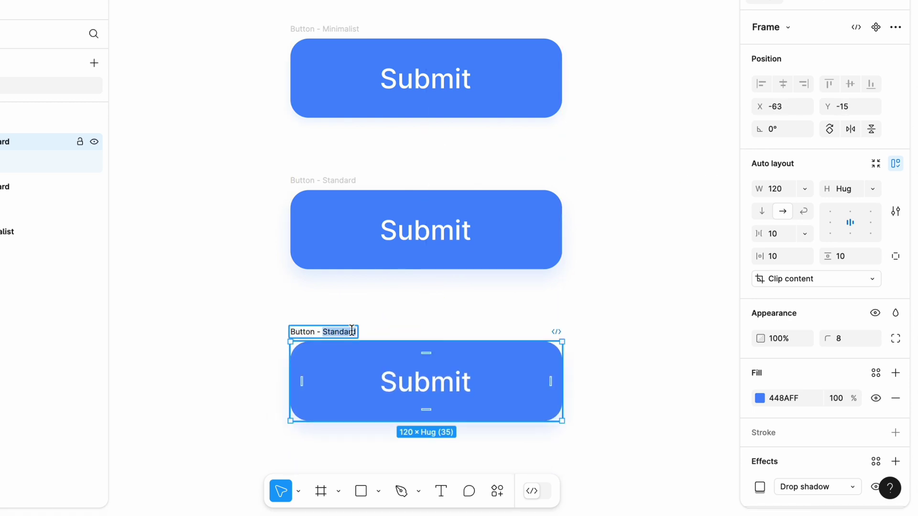
{"action": "type", "text": "Deep"}
{"action": "key", "text": "Return"}
Give the Deep button's shadow Y 10, blur 20 and 25% opacity
{"action": "left_click", "coordinate": [760, 487]}
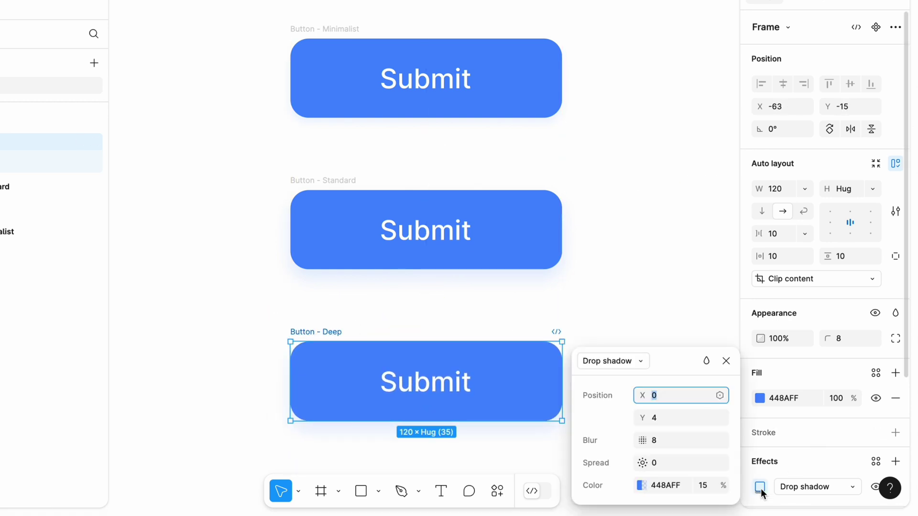
{"action": "left_click", "coordinate": [657, 420]}
{"action": "type", "text": "10"}
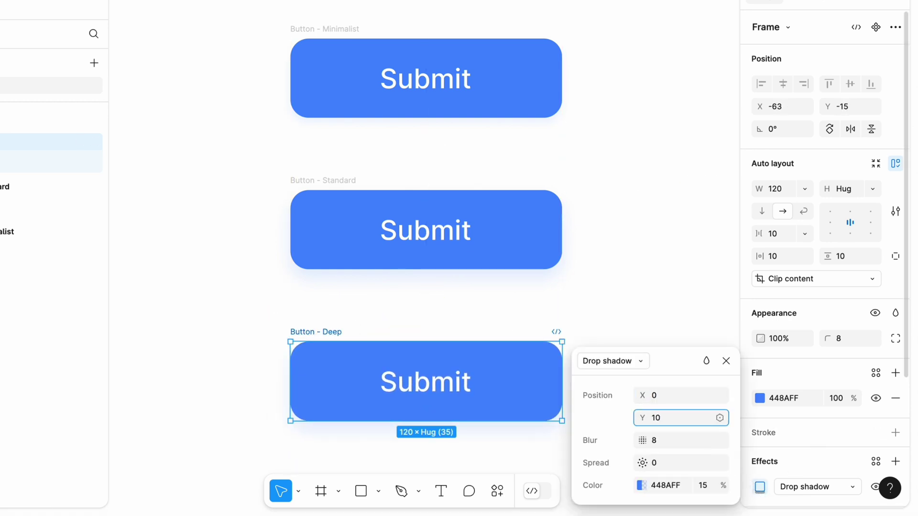
{"action": "left_click", "coordinate": [664, 441]}
{"action": "type", "text": "20"}
{"action": "left_click", "coordinate": [709, 485]}
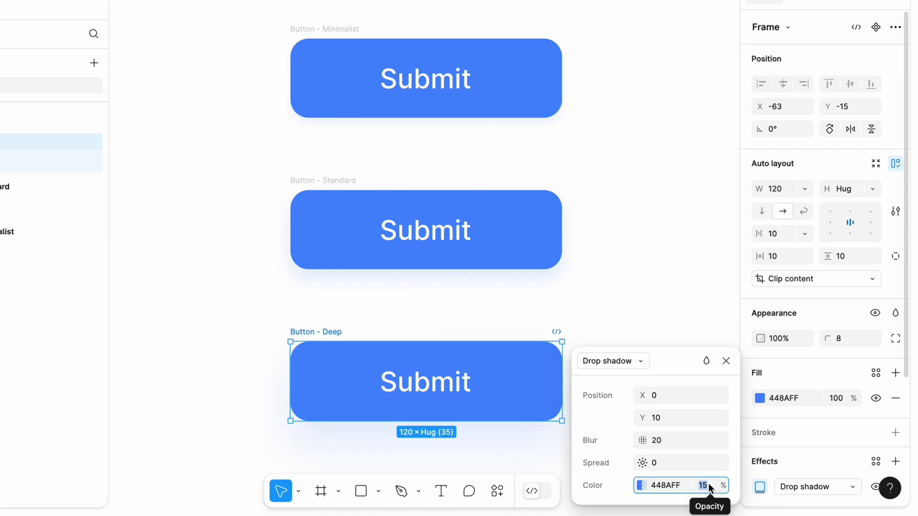
{"action": "type", "text": "25"}
{"action": "left_click", "coordinate": [660, 251]}
{"action": "scroll", "coordinate": [659, 251], "scroll_direction": "down", "scroll_amount": 2}
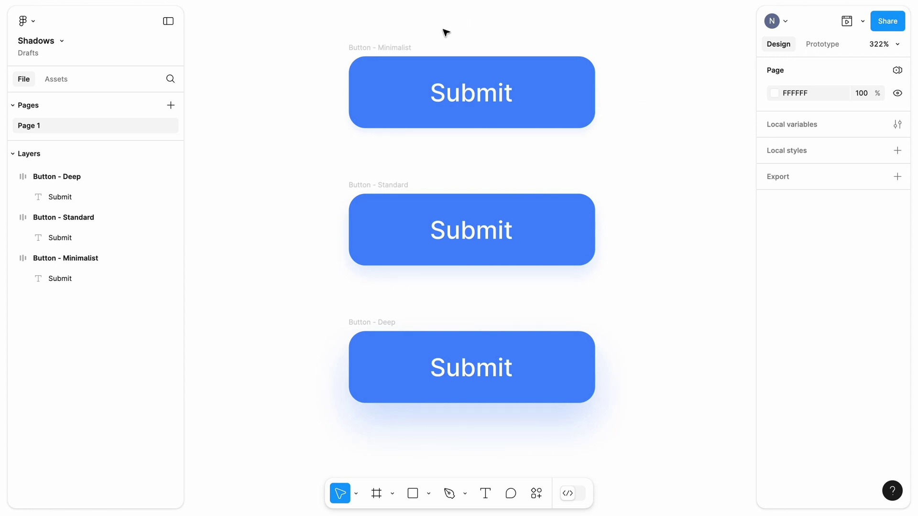
Delete the Button - Minimalist and Button - Deep frames
{"action": "left_click", "coordinate": [395, 47]}
{"action": "key", "text": "Delete"}
{"action": "left_click", "coordinate": [353, 325]}
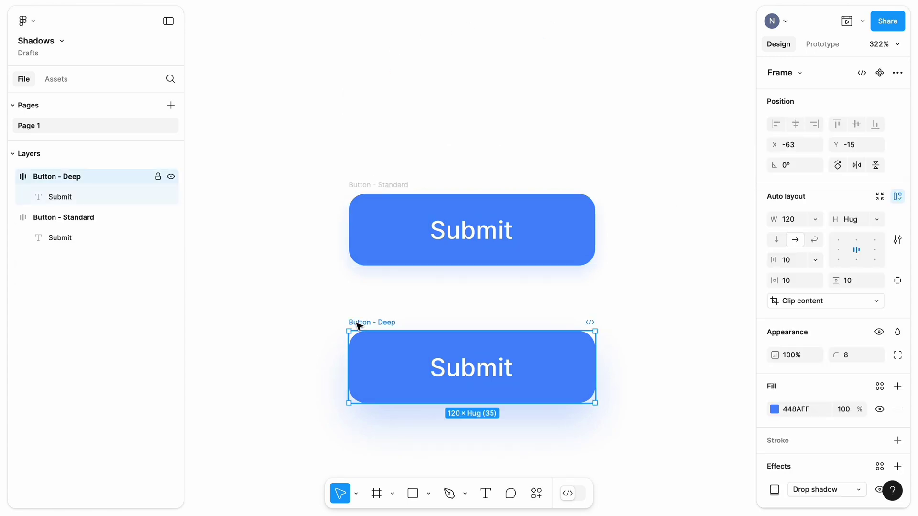
{"action": "key", "text": "Delete"}
Move Button - Standard to the top and place a duplicate directly beneath it
{"action": "left_click_drag", "start_coordinate": [381, 191], "coordinate": [379, 97]}
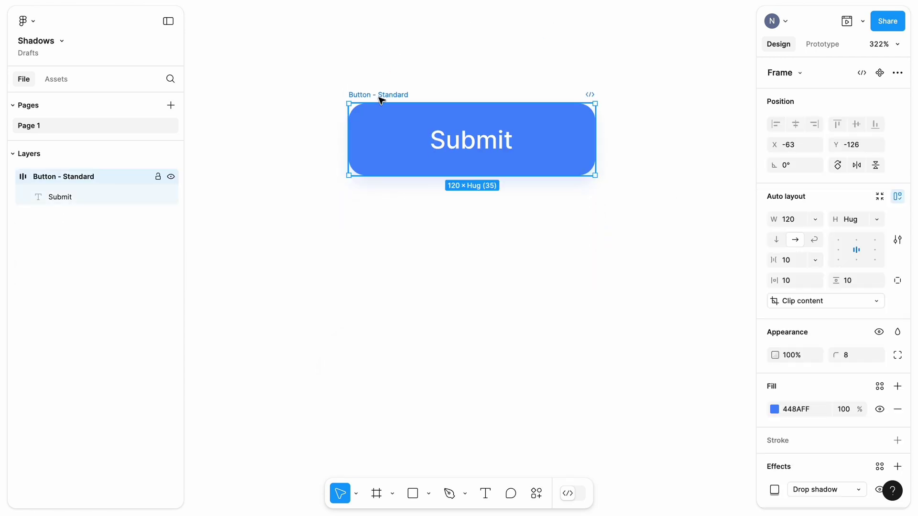
{"action": "key", "text": "ctrl+d"}
{"action": "left_click_drag", "start_coordinate": [690, 95], "coordinate": [363, 236]}
{"action": "scroll", "coordinate": [476, 207], "scroll_direction": "up", "scroll_amount": 5}
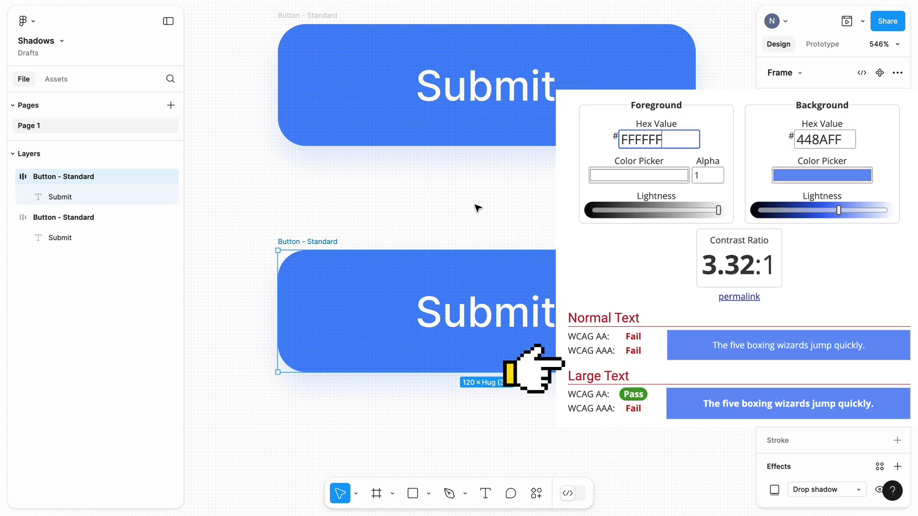
Add a drop shadow to the lower button's Submit text, coloured saturated blue 196FFF
{"action": "left_click", "coordinate": [476, 312]}
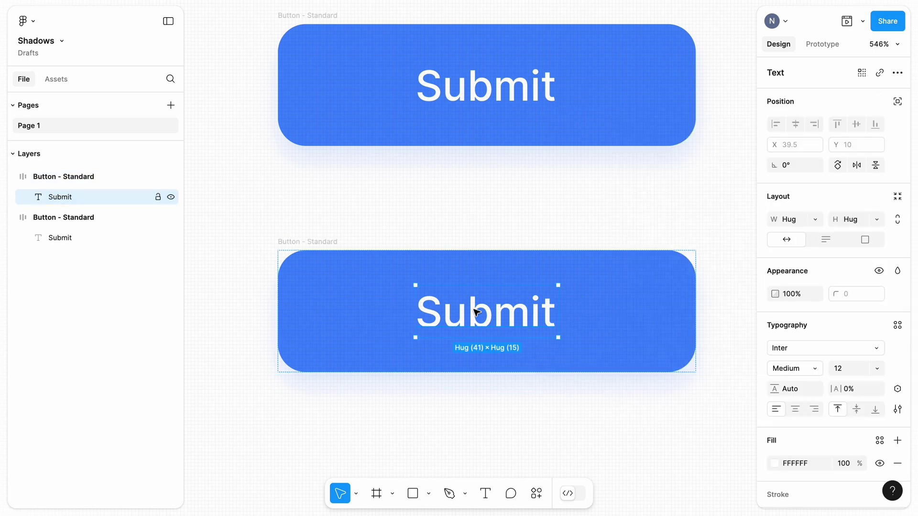
{"action": "scroll", "coordinate": [780, 429], "scroll_direction": "down", "scroll_amount": 1}
{"action": "scroll", "coordinate": [779, 429], "scroll_direction": "down", "scroll_amount": 3}
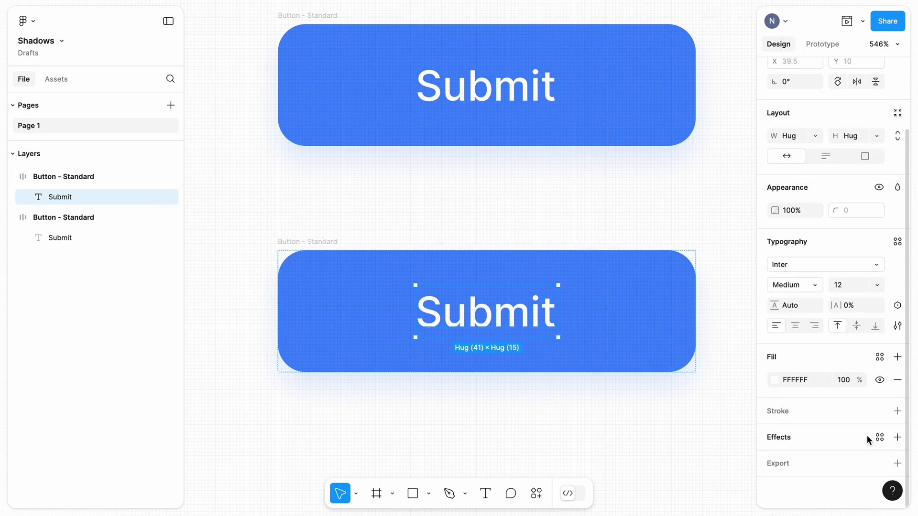
{"action": "left_click", "coordinate": [898, 438]}
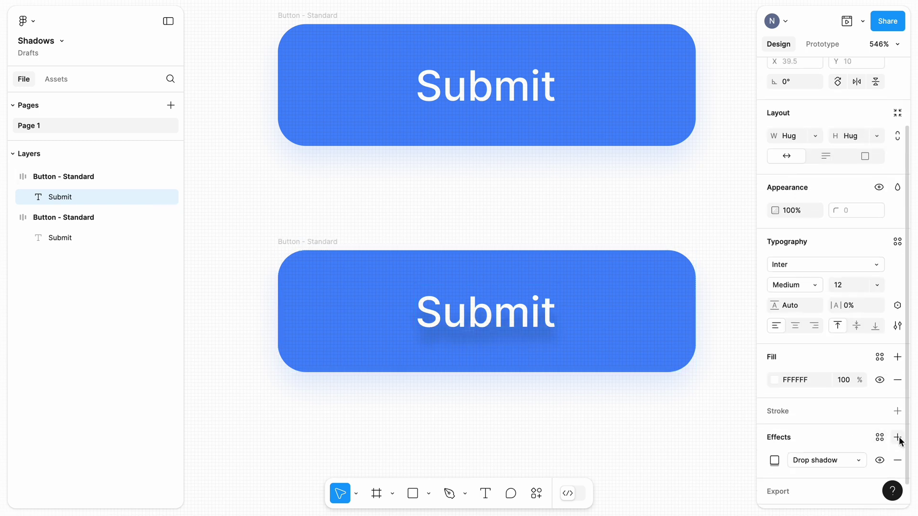
{"action": "left_click", "coordinate": [777, 462]}
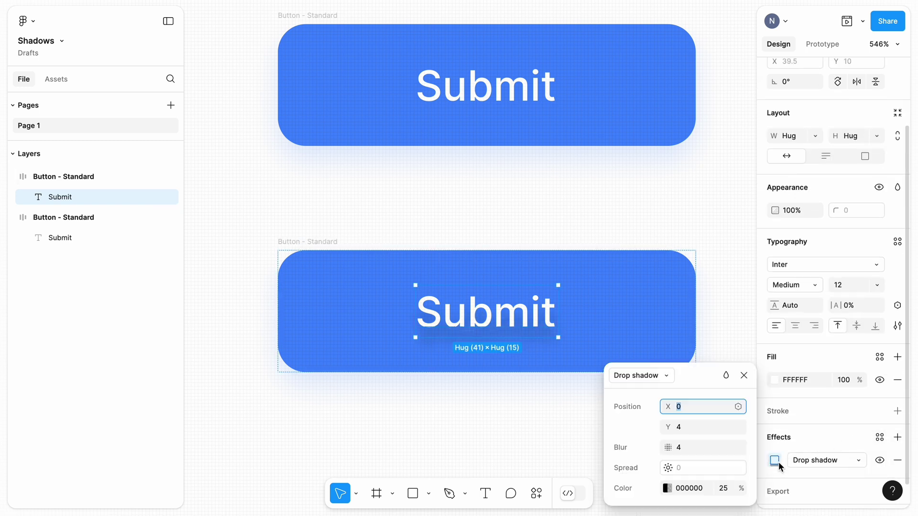
{"action": "left_click", "coordinate": [667, 488]}
{"action": "left_click", "coordinate": [468, 371]}
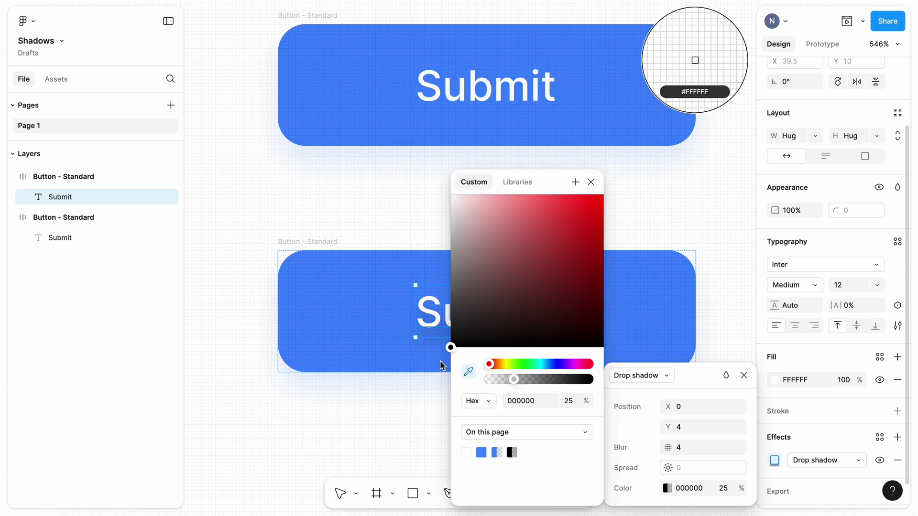
{"action": "left_click", "coordinate": [385, 339]}
{"action": "left_click_drag", "start_coordinate": [570, 199], "coordinate": [590, 200]}
{"action": "left_click", "coordinate": [591, 182]}
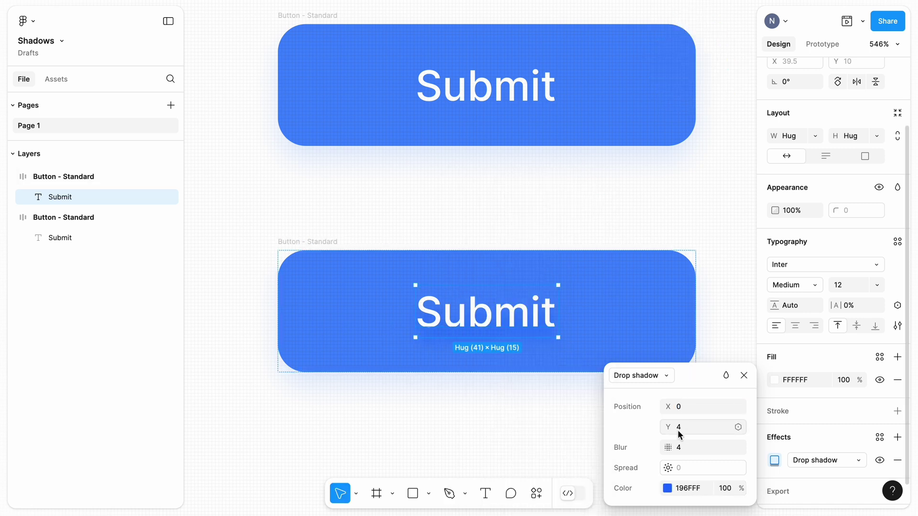
Set the text shadow to Y offset 0, blur 2 and 77% opacity
{"action": "left_click", "coordinate": [664, 426]}
{"action": "type", "text": "0"}
{"action": "key", "text": "Return"}
{"action": "left_click_drag", "start_coordinate": [668, 447], "coordinate": [648, 454]}
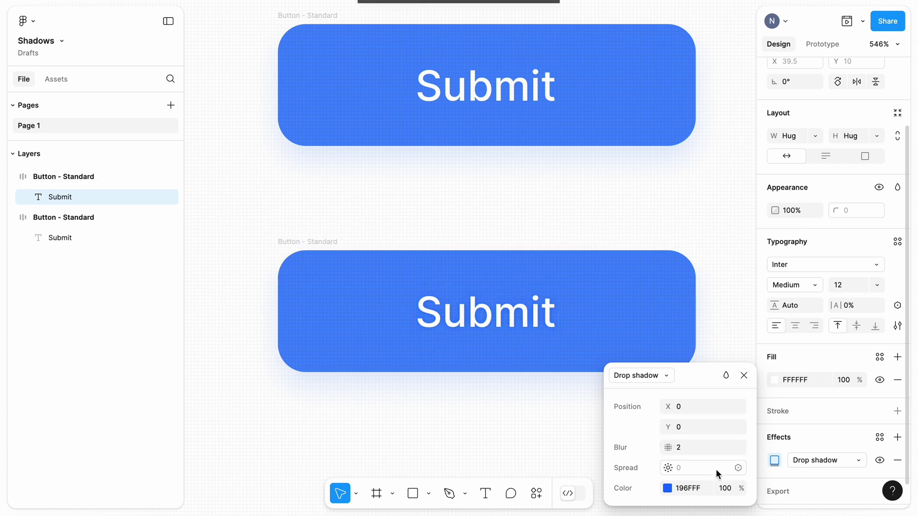
{"action": "left_click_drag", "start_coordinate": [725, 488], "coordinate": [771, 478]}
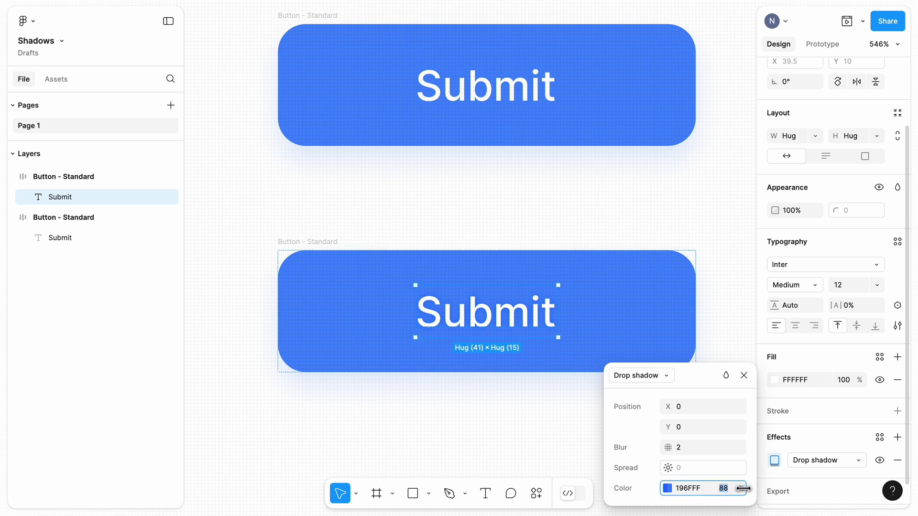
{"action": "left_click_drag", "start_coordinate": [724, 488], "coordinate": [753, 375]}
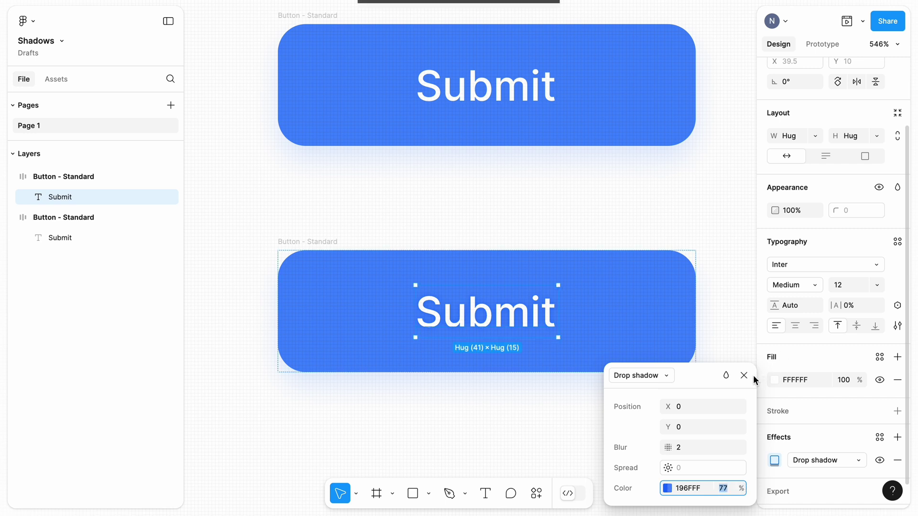
{"action": "left_click", "coordinate": [744, 376]}
{"action": "left_click", "coordinate": [710, 236]}
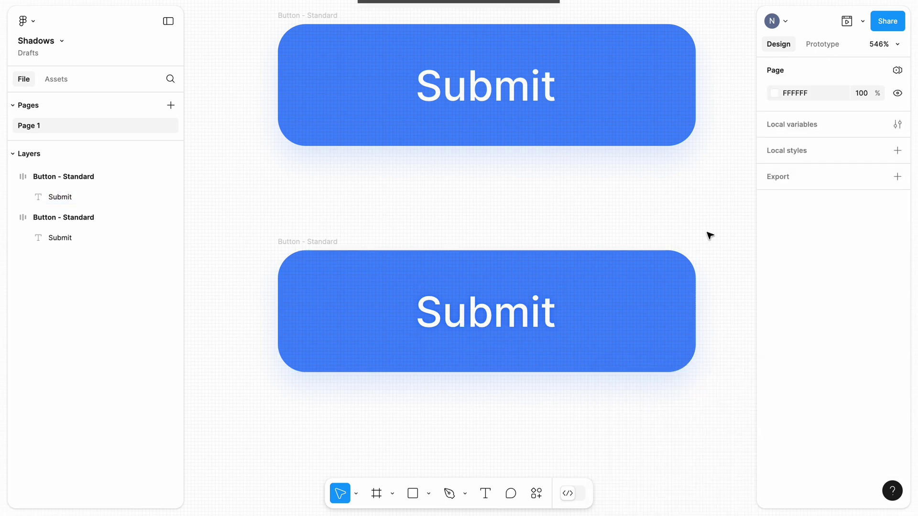
{"action": "scroll", "coordinate": [709, 235], "scroll_direction": "up", "scroll_amount": 1}
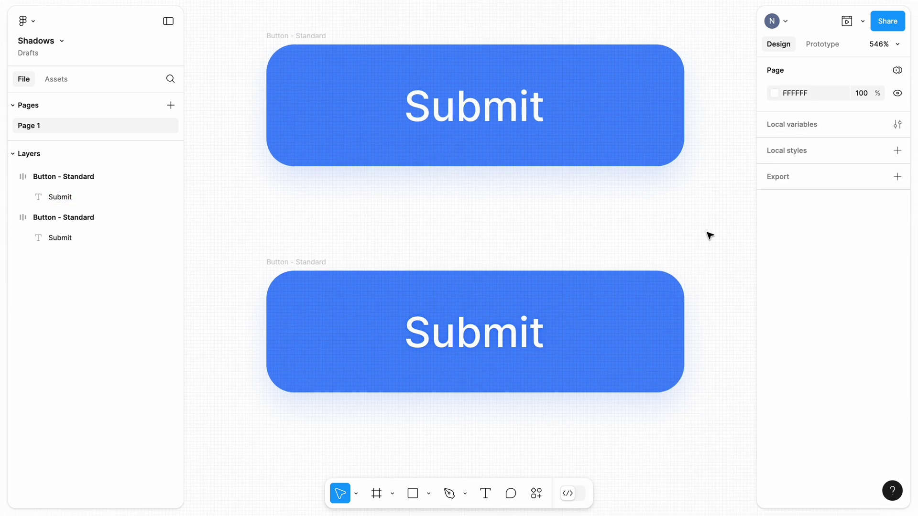